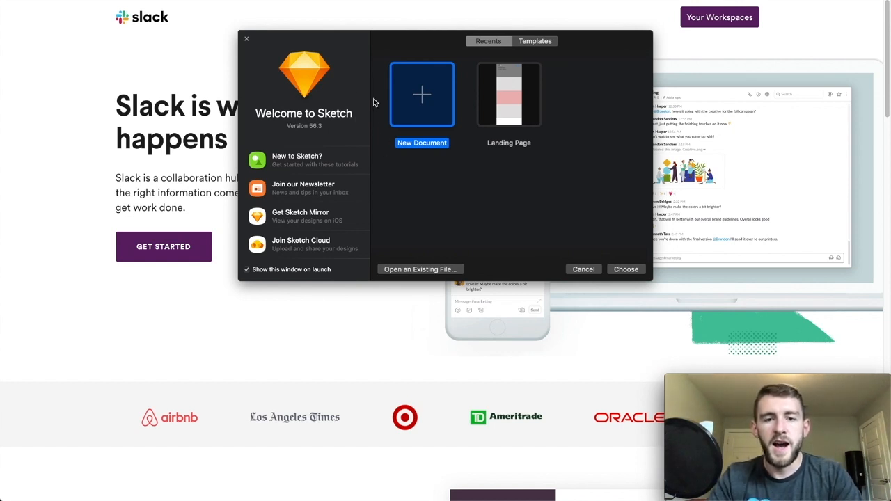
- Create a new document from the web wireframing kit template with desktop, tablet and mobile artboards
{"action": "left_click", "coordinate": [382, 60]}
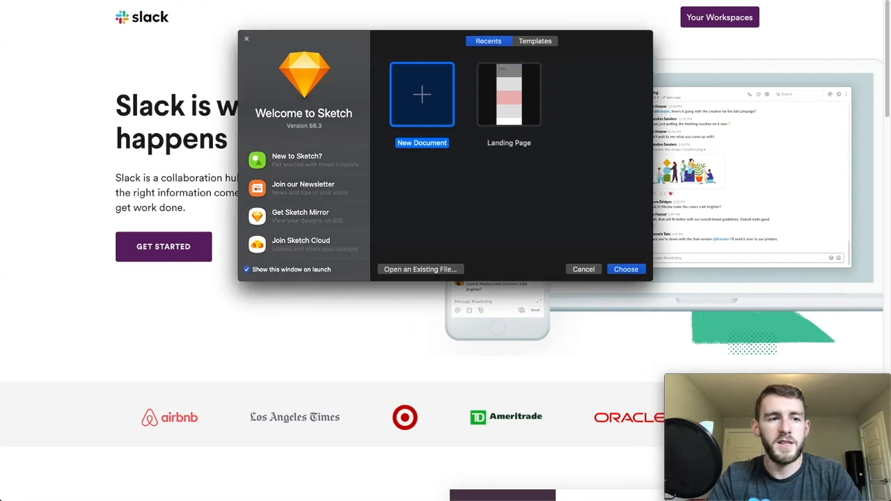
{"action": "left_click", "coordinate": [68, 0]}
{"action": "mouse_move", "coordinate": [104, 0]}
{"action": "left_click", "coordinate": [206, 15]}
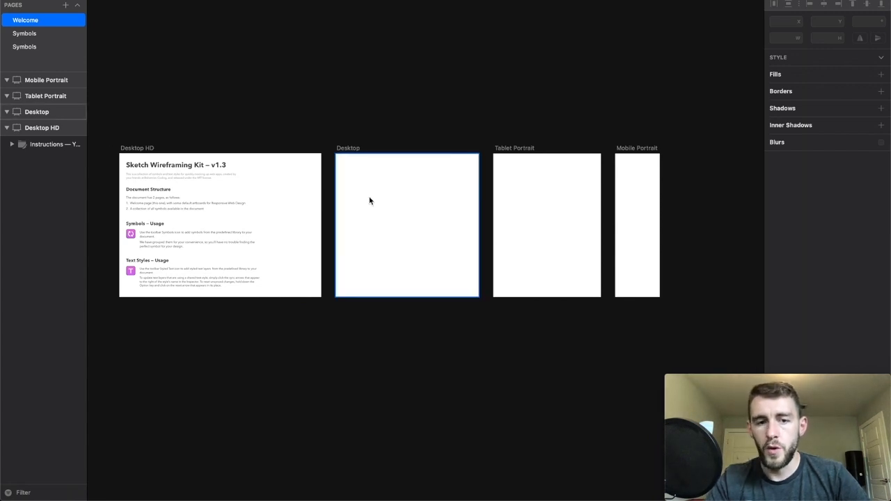
- Delete the Desktop HD, Tablet Portrait and Mobile Portrait artboards from the Welcome page
{"action": "left_click", "coordinate": [54, 131]}
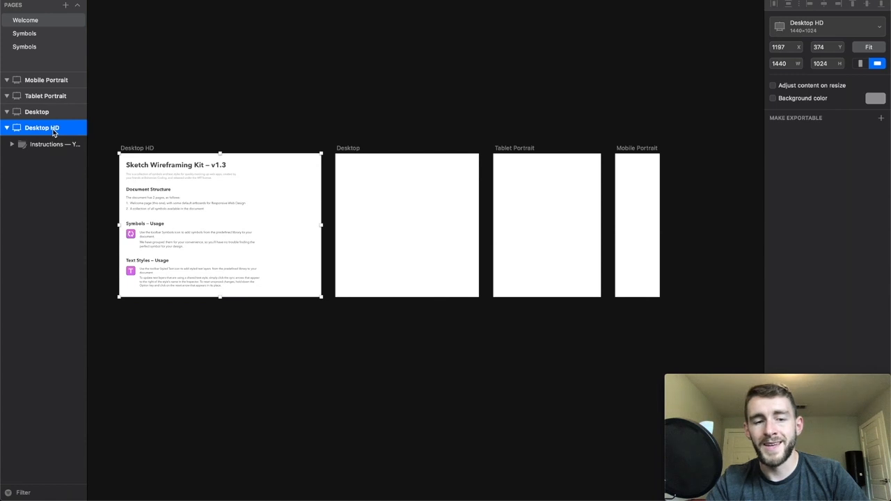
{"action": "left_click", "coordinate": [53, 94], "text": "super"}
{"action": "left_click", "coordinate": [51, 82], "text": "super"}
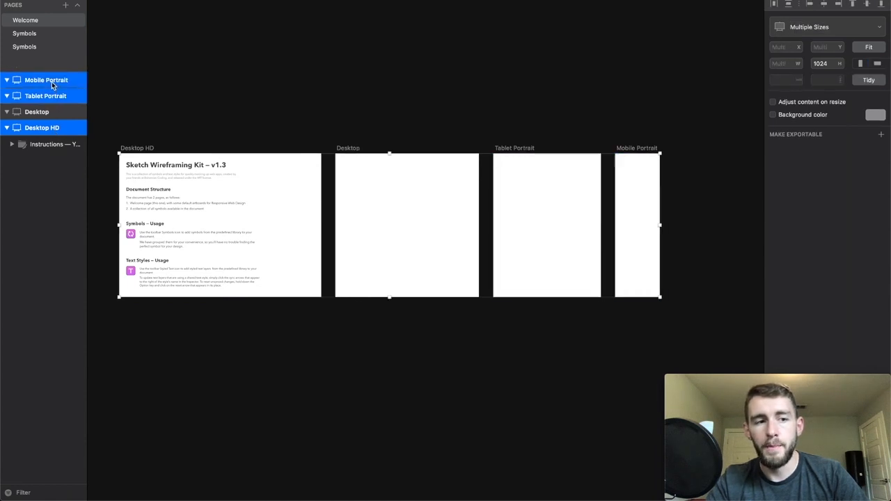
{"action": "right_click", "coordinate": [51, 82]}
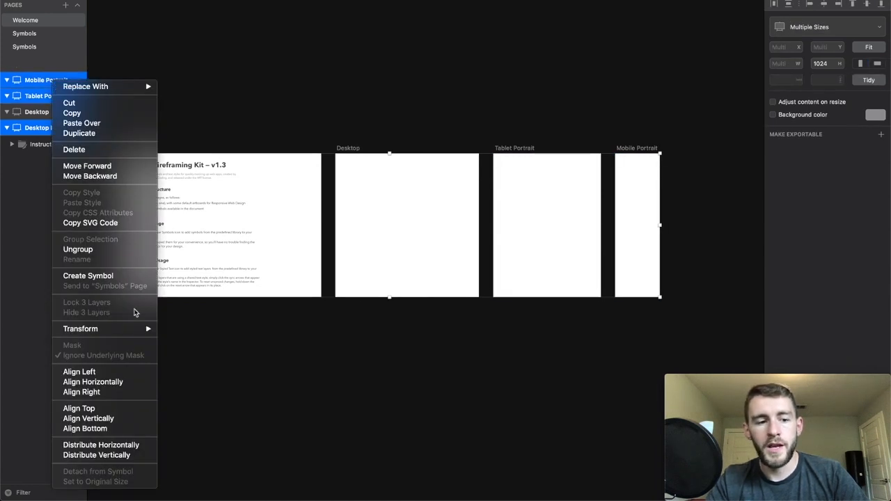
{"action": "left_click", "coordinate": [93, 153]}
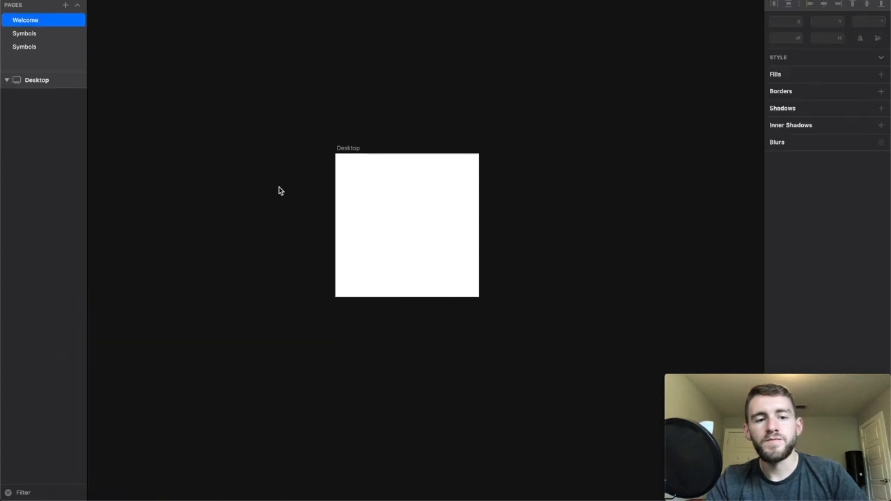
- Set the height of the Desktop artboard to 3000
{"action": "left_click", "coordinate": [399, 195]}
{"action": "left_click", "coordinate": [716, 1]}
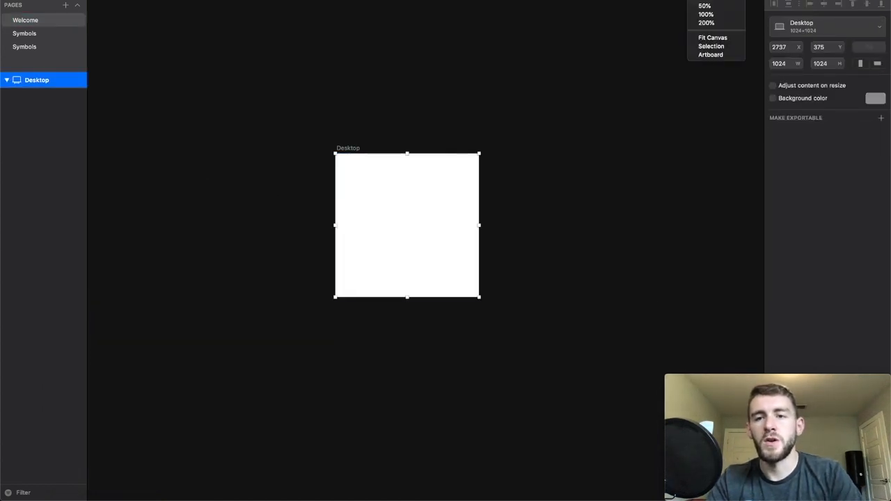
{"action": "left_click", "coordinate": [712, 15]}
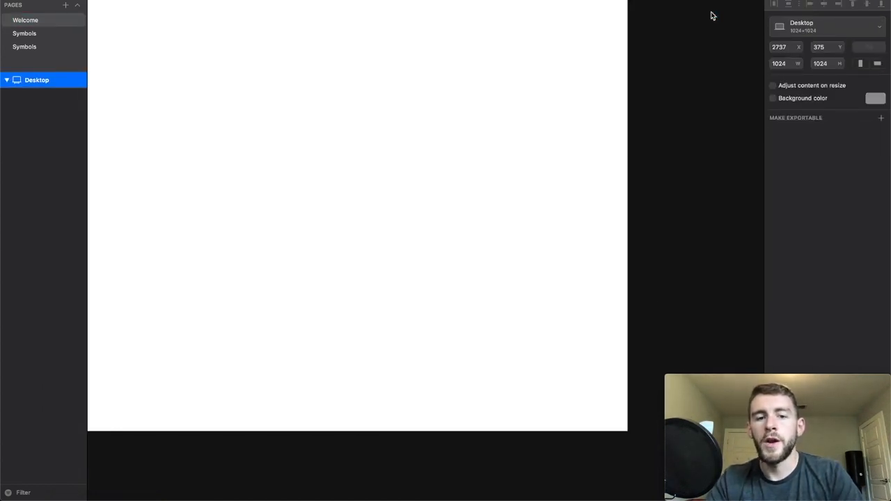
{"action": "scroll", "coordinate": [711, 173], "scroll_direction": "up", "scroll_amount": 1}
{"action": "scroll", "coordinate": [710, 173], "scroll_direction": "left", "scroll_amount": 4}
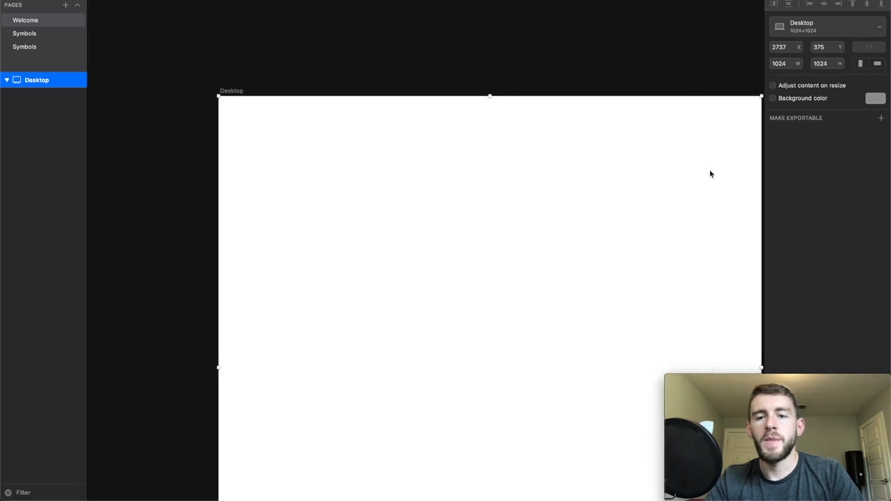
{"action": "scroll", "coordinate": [724, 171], "scroll_direction": "right", "scroll_amount": 1}
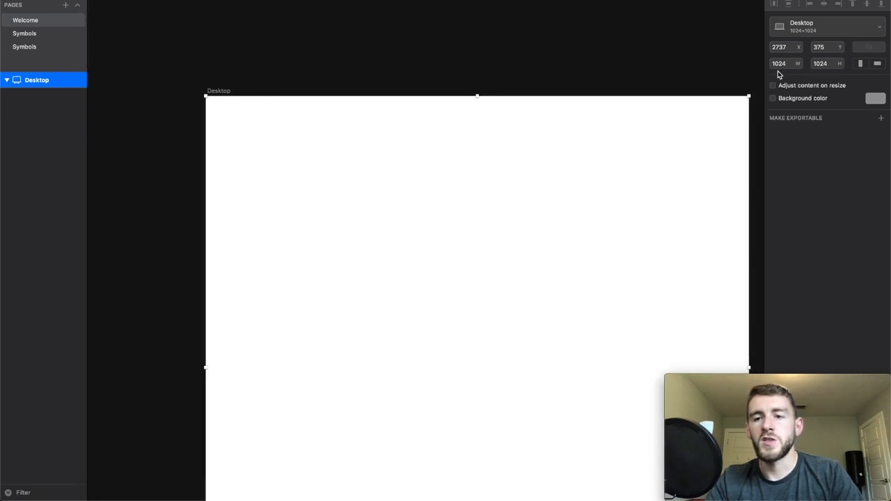
{"action": "scroll", "coordinate": [715, 142], "scroll_direction": "right", "scroll_amount": 1}
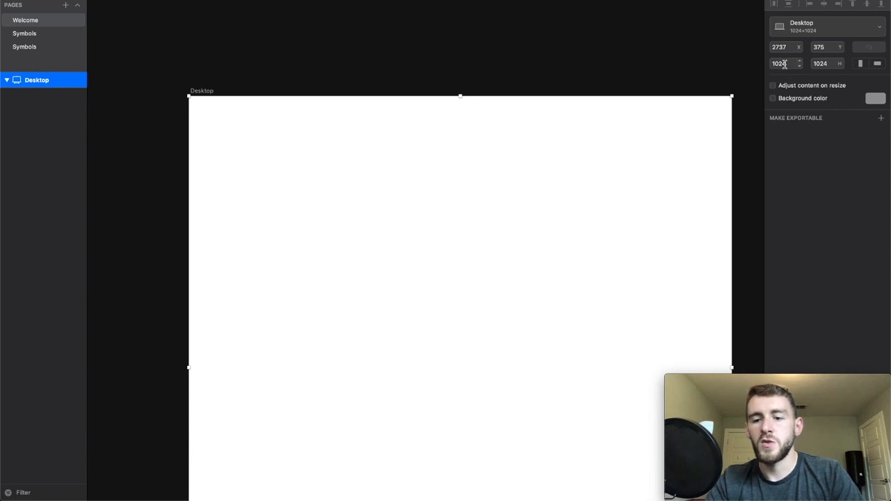
{"action": "left_click", "coordinate": [822, 64]}
{"action": "type", "text": "3000"}
{"action": "key", "text": "Return"}
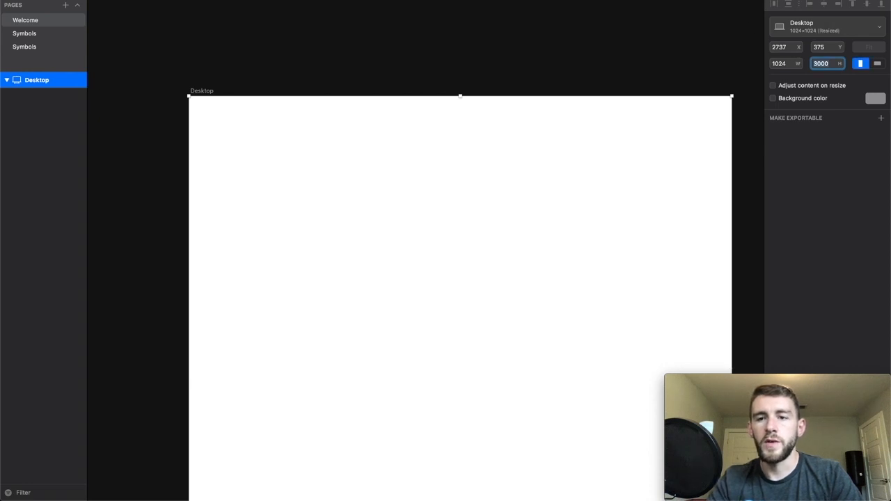
- Review the length of the resized Desktop artboard at 50% zoom and return to its upper edge at 100%
{"action": "left_click", "coordinate": [705, 6]}
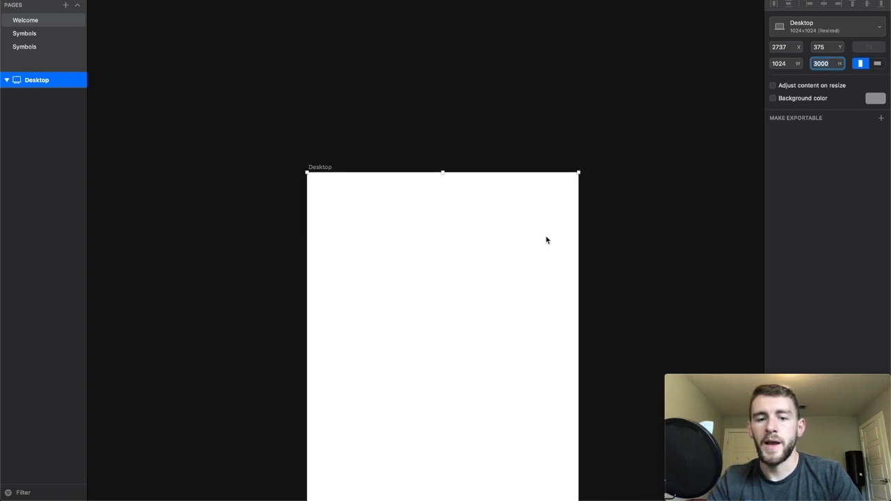
{"action": "scroll", "coordinate": [547, 241], "scroll_direction": "down", "scroll_amount": 8}
{"action": "scroll", "coordinate": [547, 241], "scroll_direction": "down", "scroll_amount": 5}
{"action": "scroll", "coordinate": [546, 240], "scroll_direction": "up", "scroll_amount": 6}
{"action": "scroll", "coordinate": [550, 237], "scroll_direction": "up", "scroll_amount": 3}
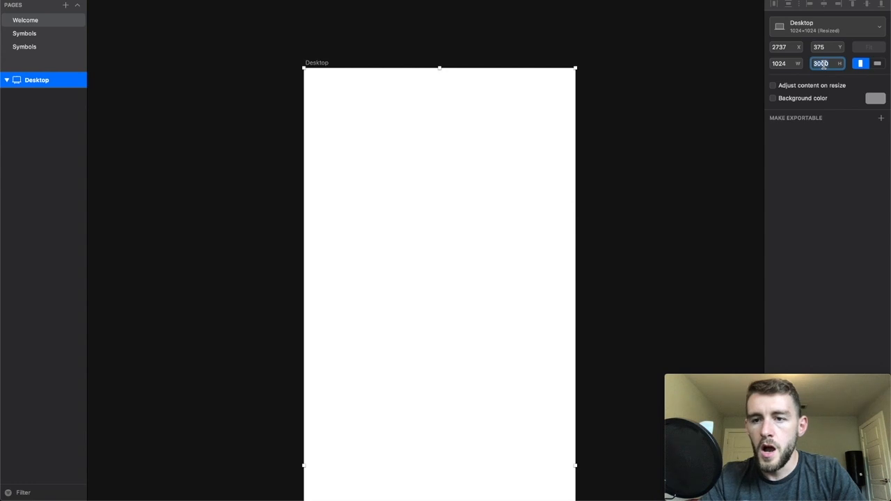
{"action": "left_click", "coordinate": [716, 1]}
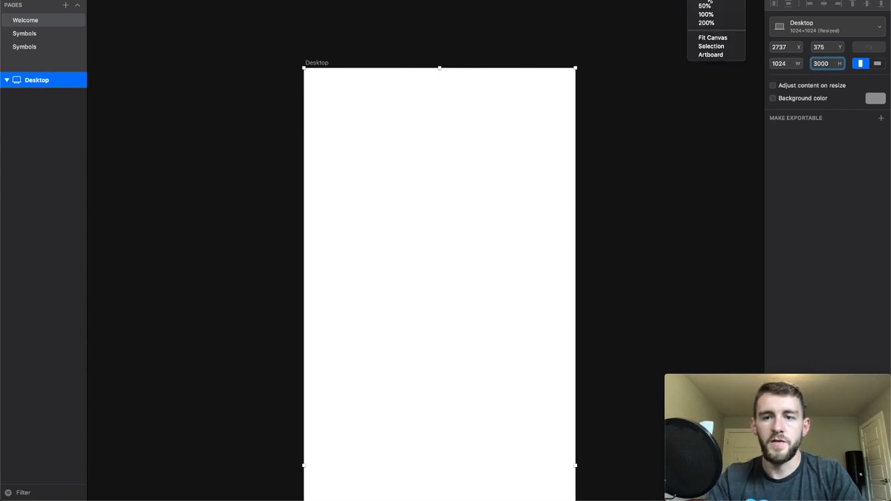
{"action": "left_click", "coordinate": [705, 14]}
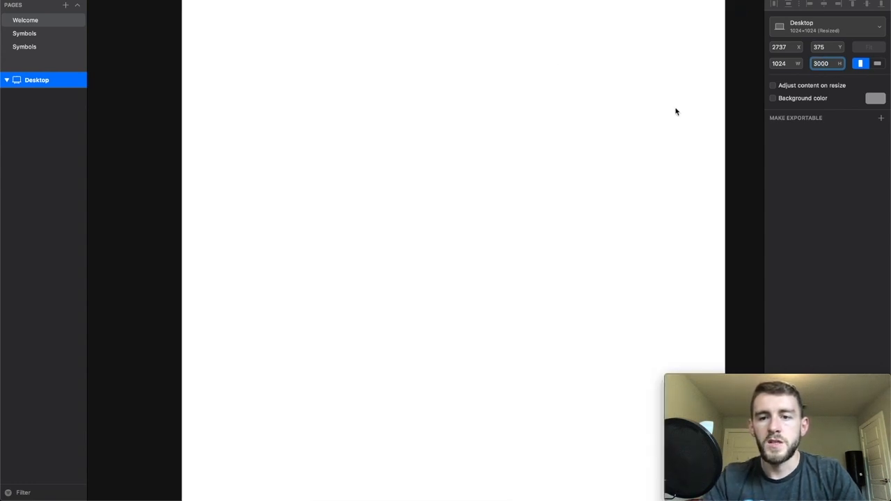
{"action": "scroll", "coordinate": [675, 111], "scroll_direction": "up", "scroll_amount": 3}
{"action": "left_click", "coordinate": [726, 79]}
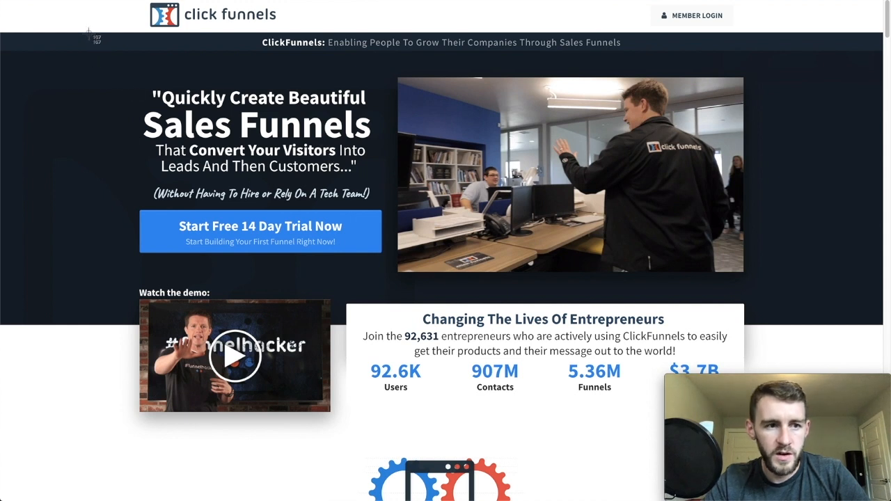
- Measure the height of the dark hero section on the ClickFunnels page and switch back to Sketch
{"action": "left_click_drag", "start_coordinate": [89, 32], "coordinate": [85, 326]}
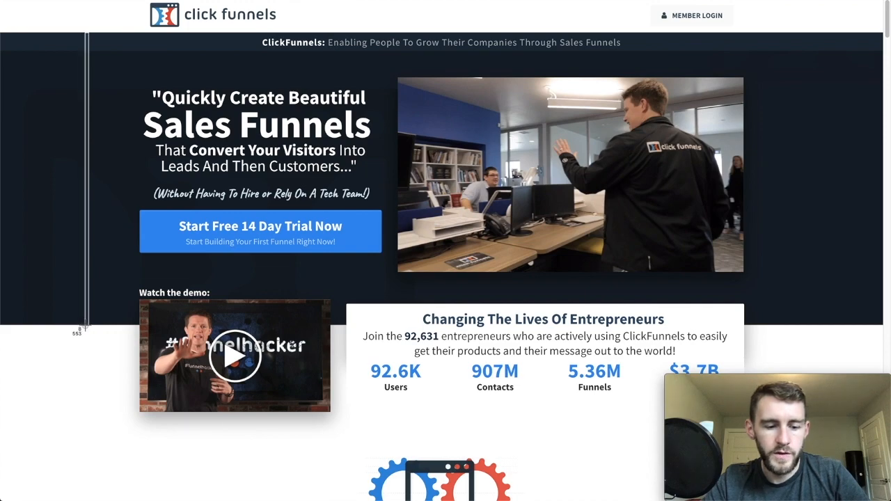
{"action": "left_click_drag", "start_coordinate": [85, 325], "coordinate": [85, 325]}
{"action": "key", "text": "ctrl+Up"}
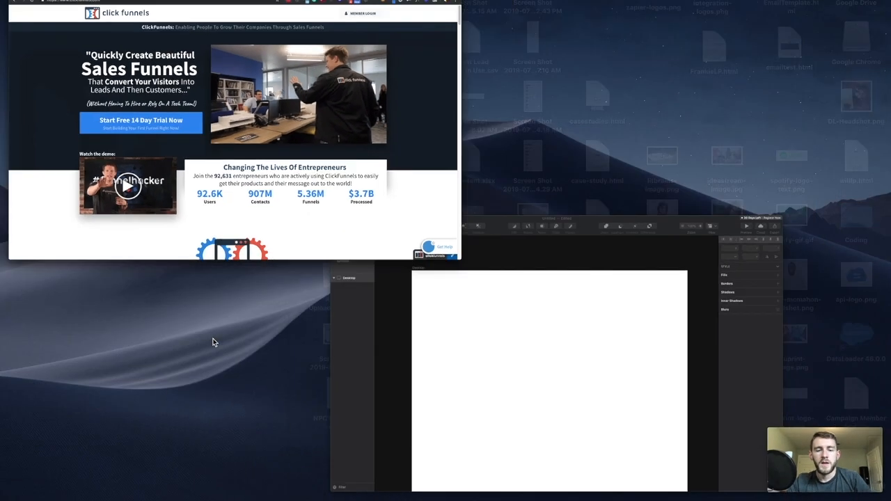
{"action": "left_click", "coordinate": [509, 371]}
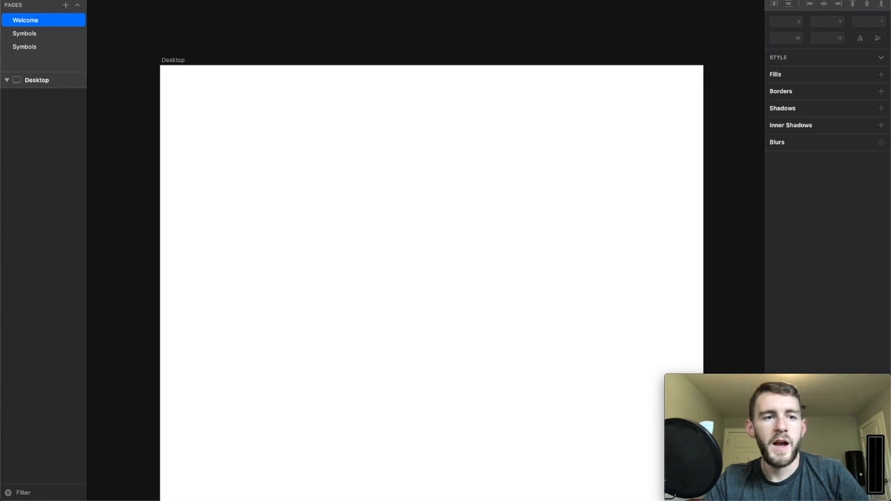
- Draw a full-width rectangle about 1024 by 407 at the upper edge of the Desktop artboard
{"action": "left_click", "coordinate": [113, 0]}
{"action": "mouse_move", "coordinate": [127, 0]}
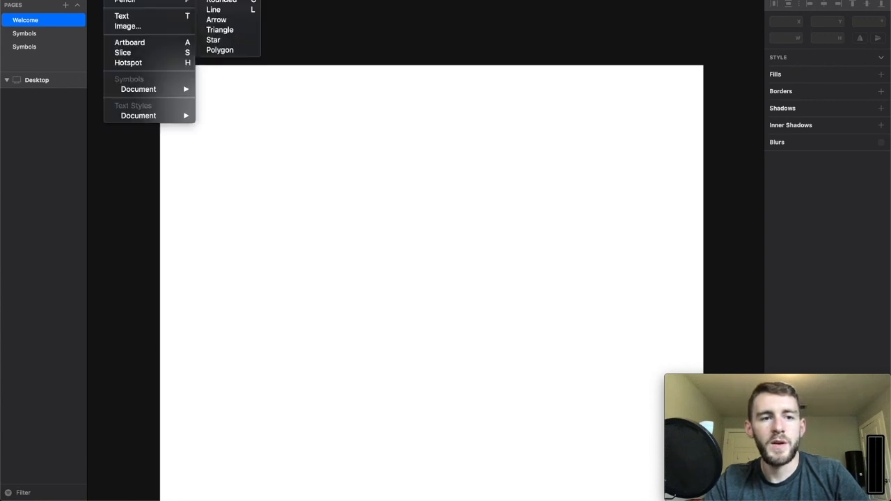
{"action": "left_click", "coordinate": [221, 0]}
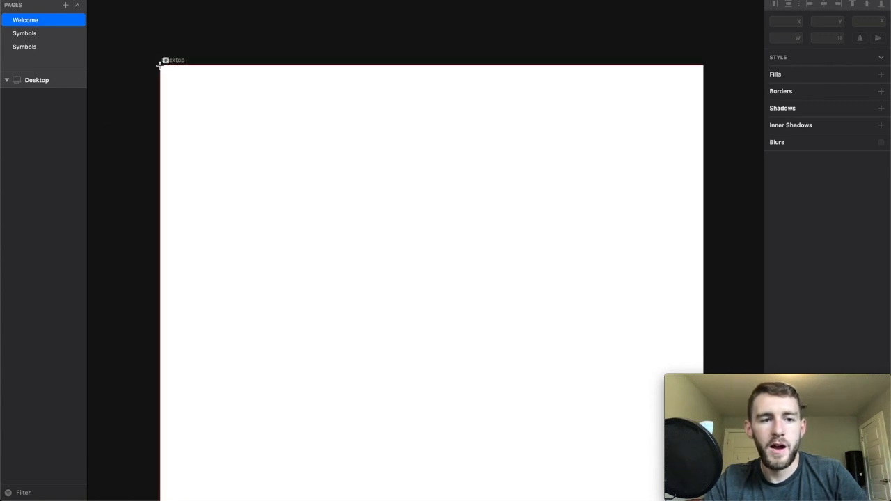
{"action": "left_click_drag", "start_coordinate": [161, 66], "coordinate": [704, 280]}
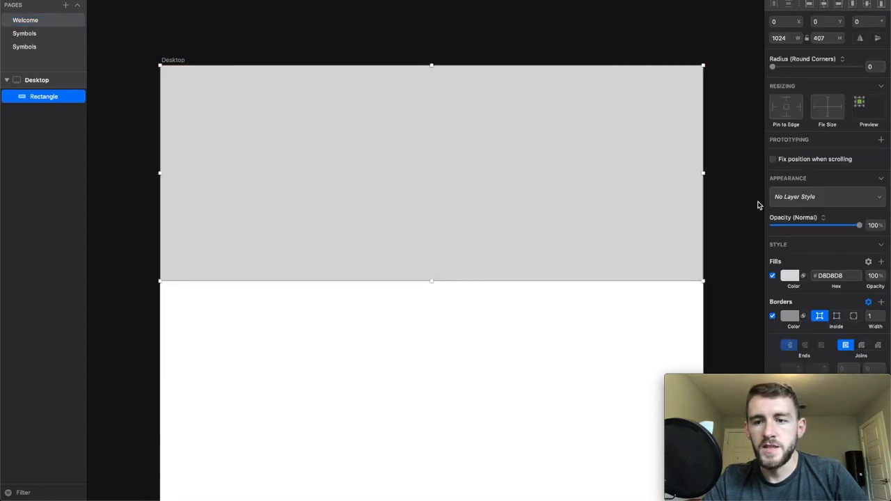
- Set the height of the full-width hero rectangle to 550
{"action": "scroll", "coordinate": [866, 201], "scroll_direction": "down", "scroll_amount": 1}
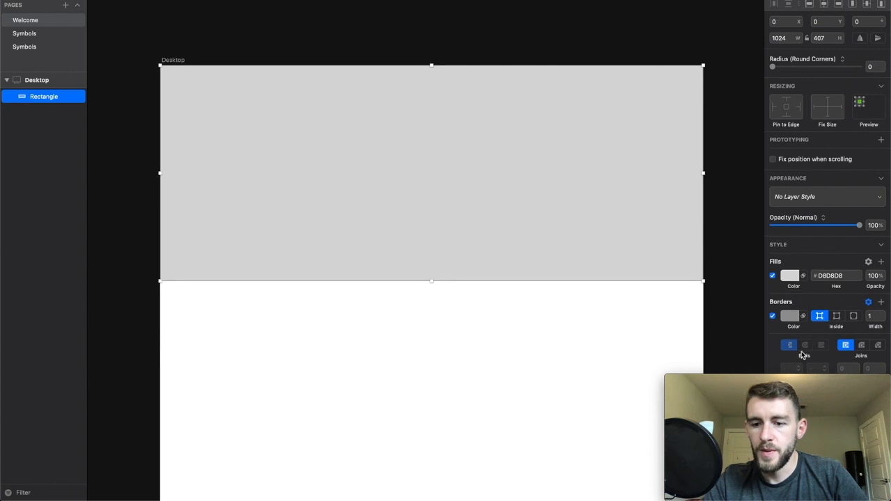
{"action": "mouse_move", "coordinate": [764, 386]}
{"action": "left_click_drag", "start_coordinate": [765, 385], "coordinate": [116, 391]}
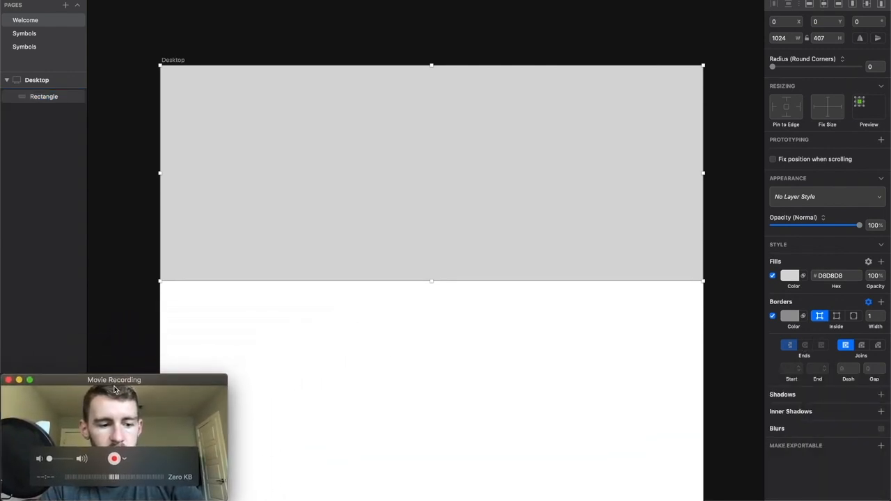
{"action": "left_click", "coordinate": [601, 162]}
{"action": "left_click", "coordinate": [819, 38]}
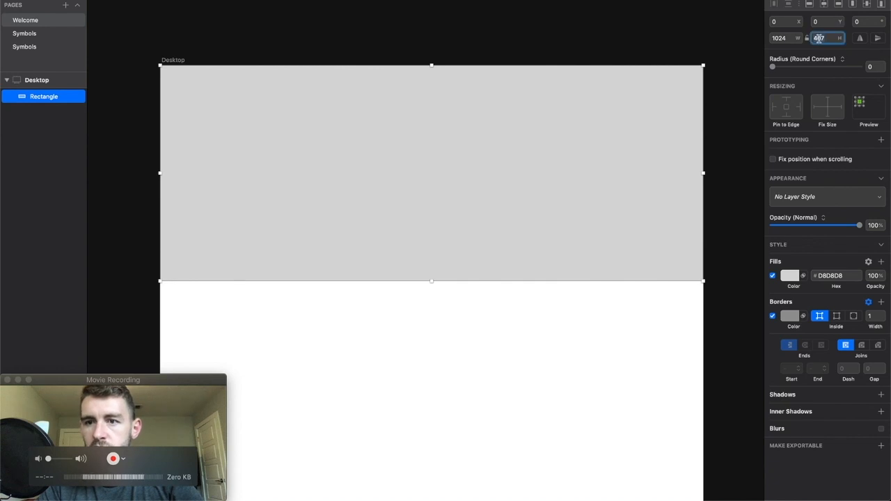
{"action": "type", "text": "550"}
{"action": "key", "text": "Return"}
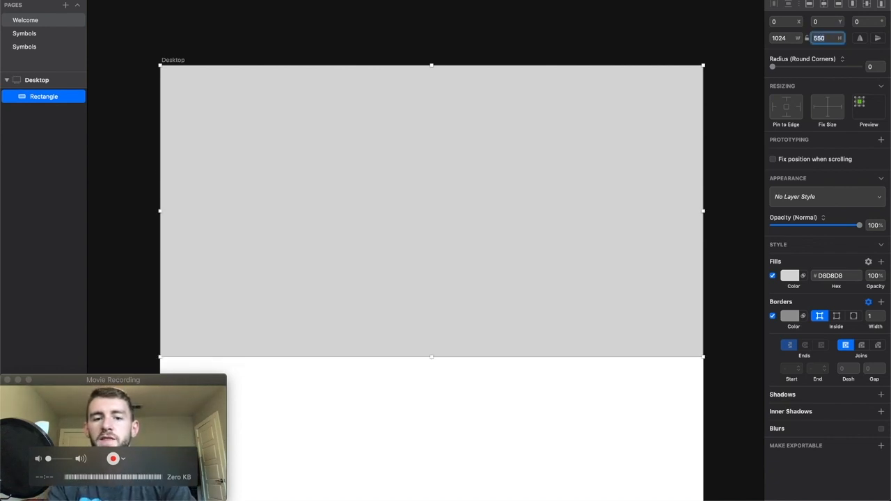
{"action": "left_click", "coordinate": [448, 404]}
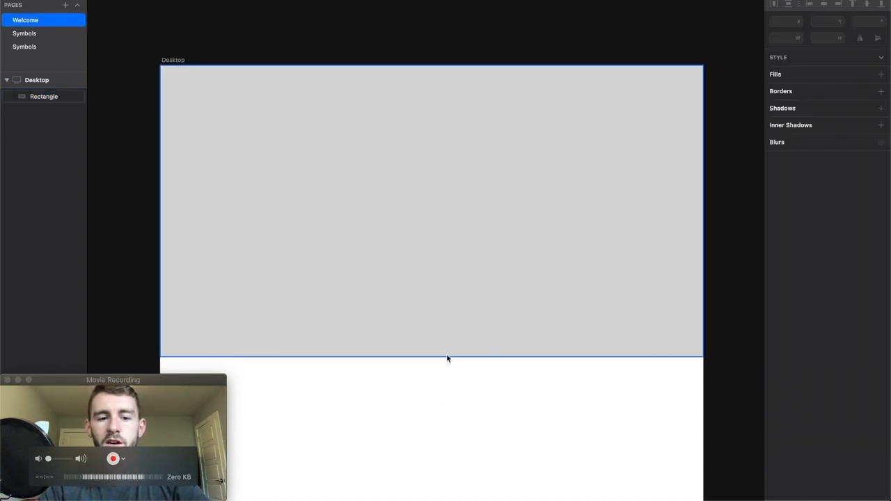
- Copy the logo image from the Plush Republic website and place it in the upper middle of the hero rectangle in Sketch
{"action": "left_click", "coordinate": [466, 241]}
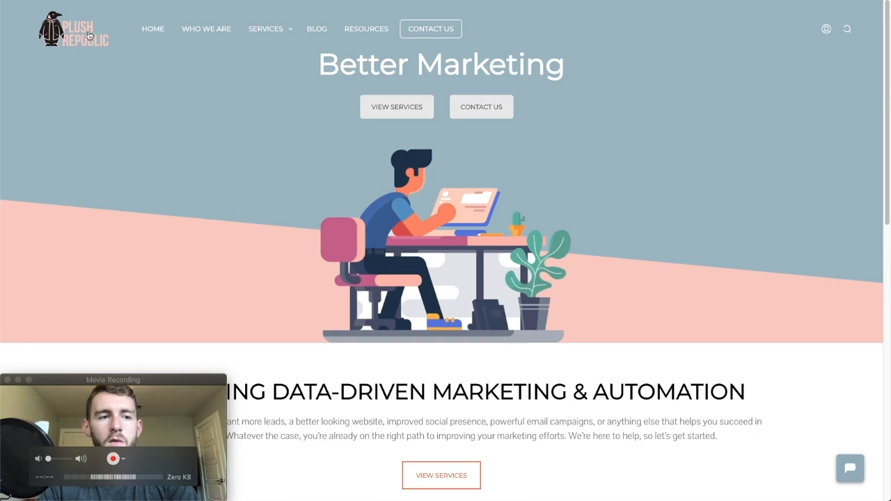
{"action": "right_click", "coordinate": [58, 26]}
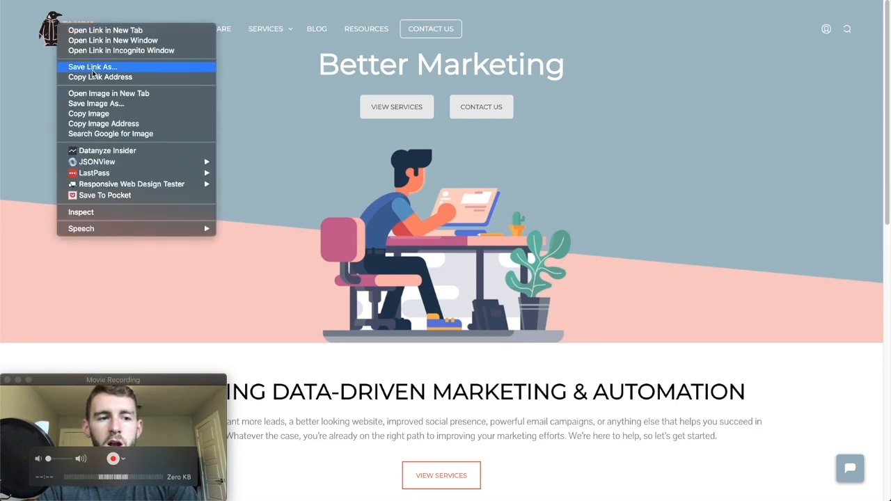
{"action": "left_click", "coordinate": [89, 113]}
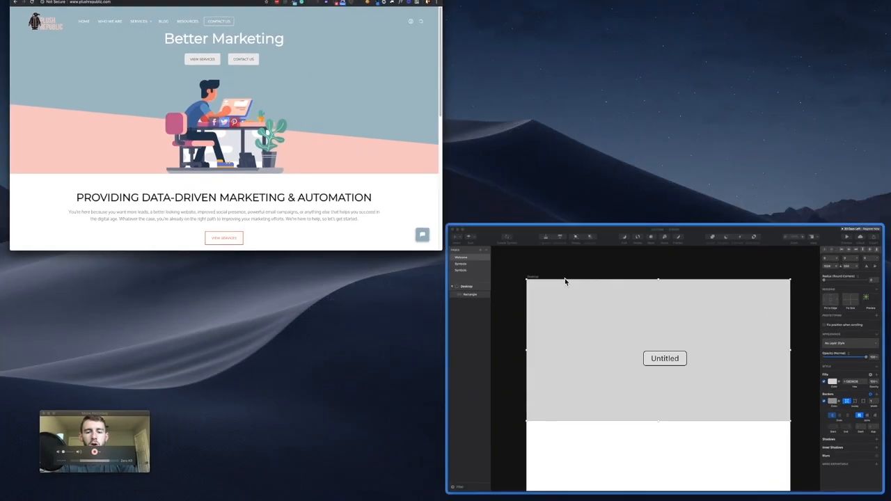
{"action": "left_click", "coordinate": [564, 281]}
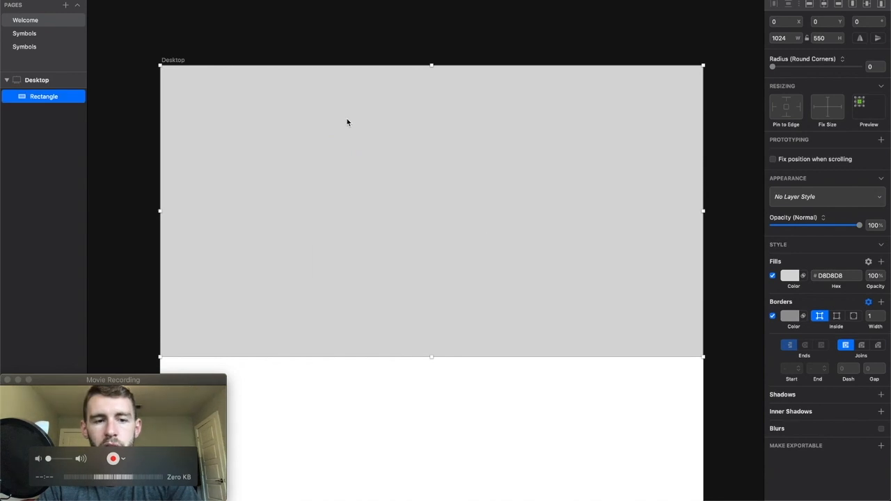
{"action": "key", "text": "super+v"}
{"action": "left_click_drag", "start_coordinate": [375, 279], "coordinate": [361, 138]}
- Switch to the Plush Republic website in the browser and inspect the header logo to read its display size
{"action": "key", "text": "ctrl+Up"}
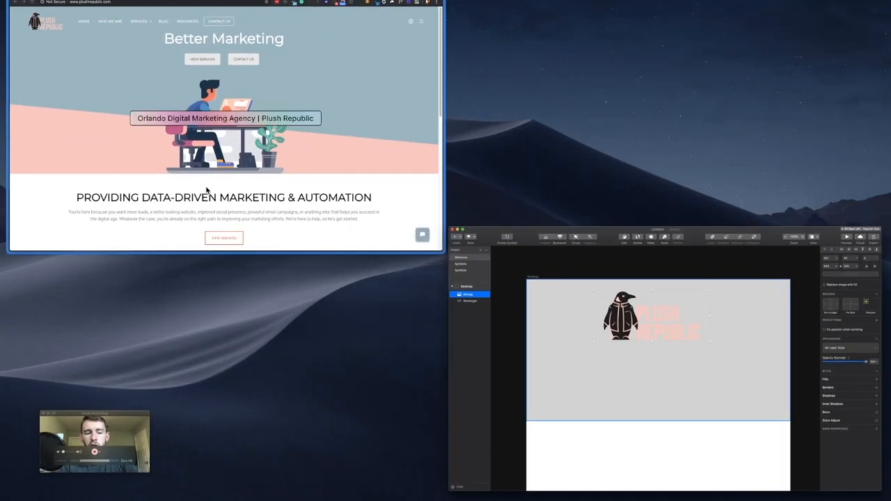
{"action": "left_click", "coordinate": [207, 191]}
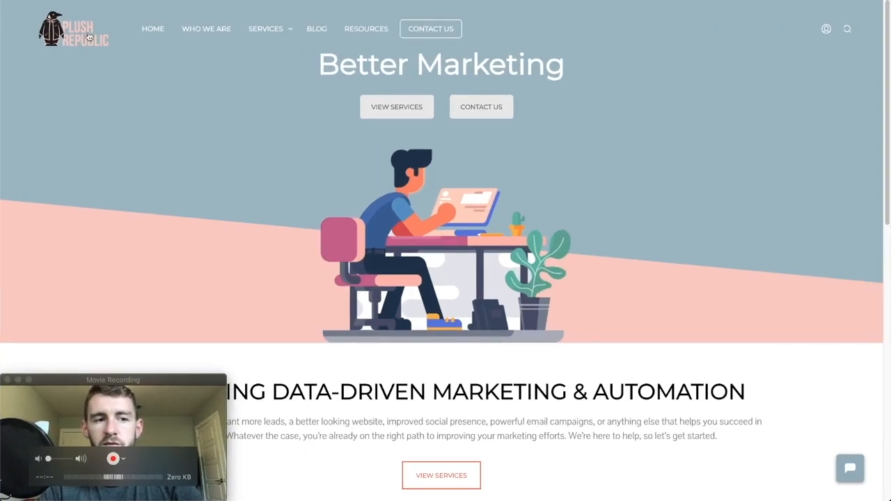
{"action": "right_click", "coordinate": [681, 122]}
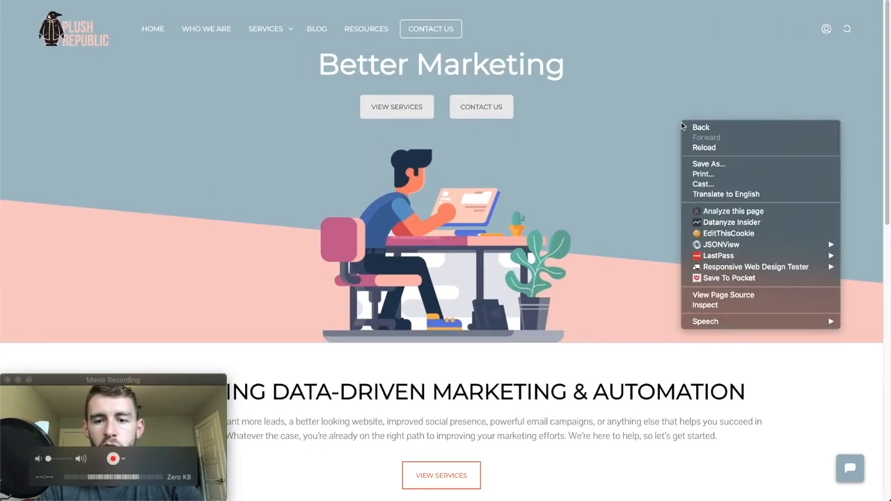
{"action": "left_click", "coordinate": [710, 305]}
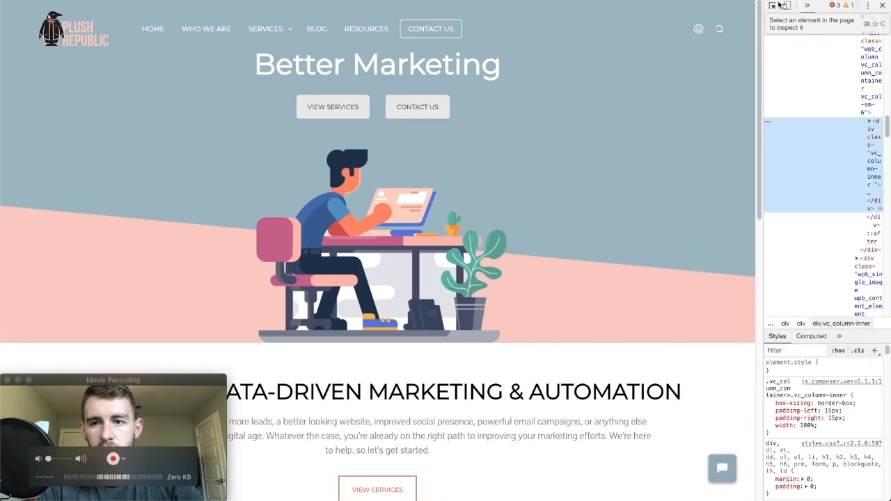
{"action": "left_click", "coordinate": [773, 6]}
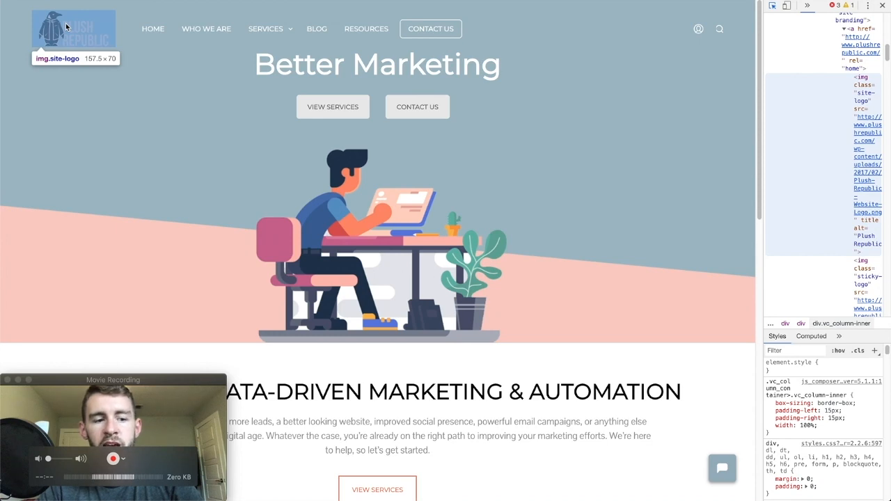
- Back in Sketch, set the logo's width to 157 and move it near the hero's upper-left corner, at about X 51, Y 27
{"action": "key", "text": "ctrl+Up"}
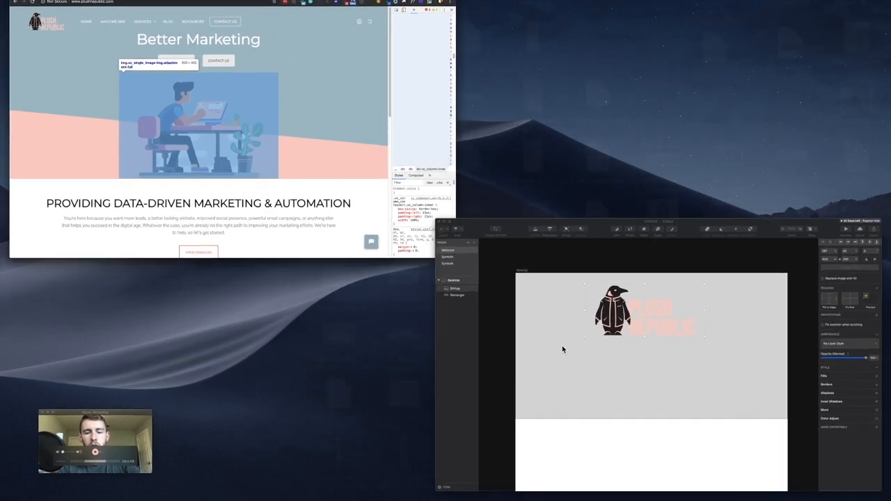
{"action": "left_click", "coordinate": [562, 348]}
{"action": "left_click", "coordinate": [783, 38]}
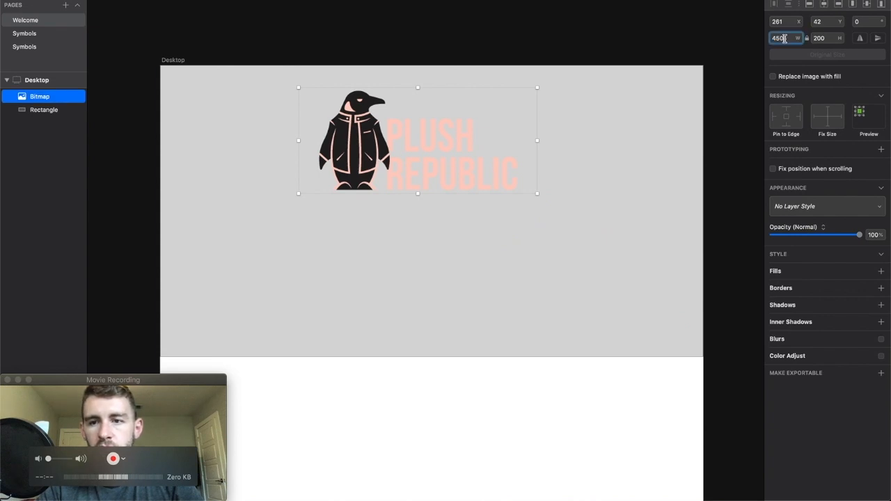
{"action": "type", "text": "157"}
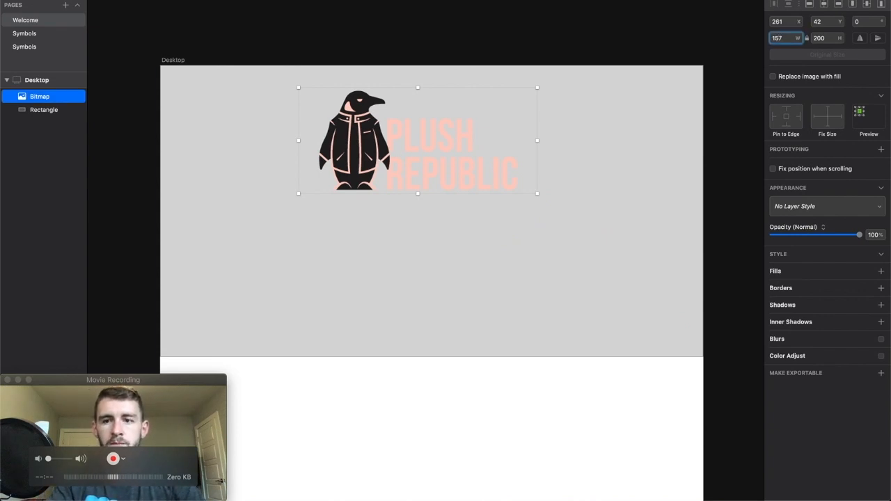
{"action": "key", "text": "Return"}
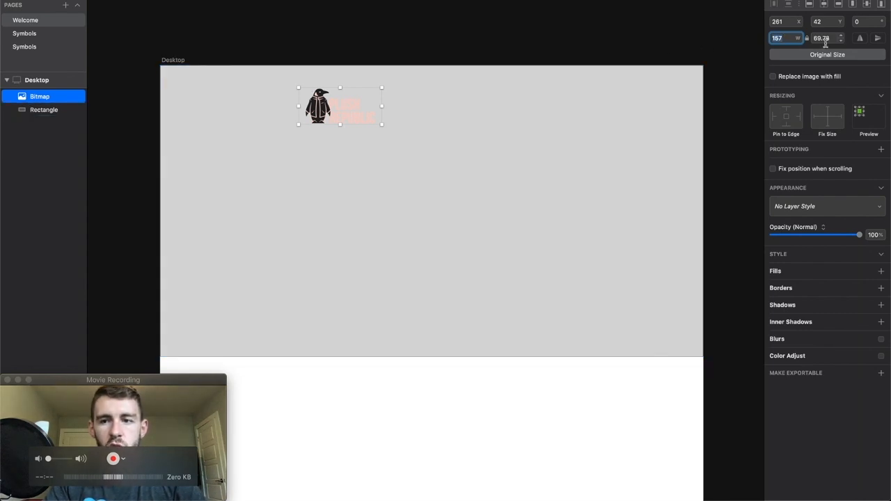
{"action": "left_click_drag", "start_coordinate": [321, 106], "coordinate": [209, 93]}
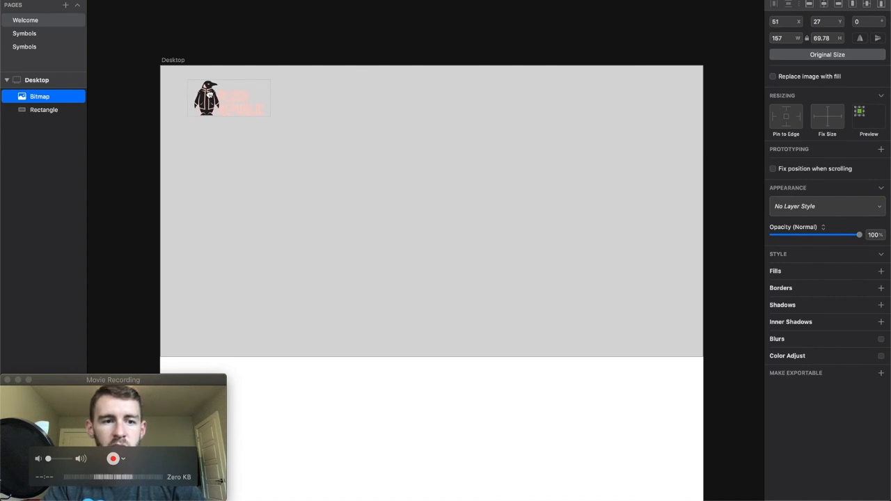
{"action": "left_click", "coordinate": [243, 39]}
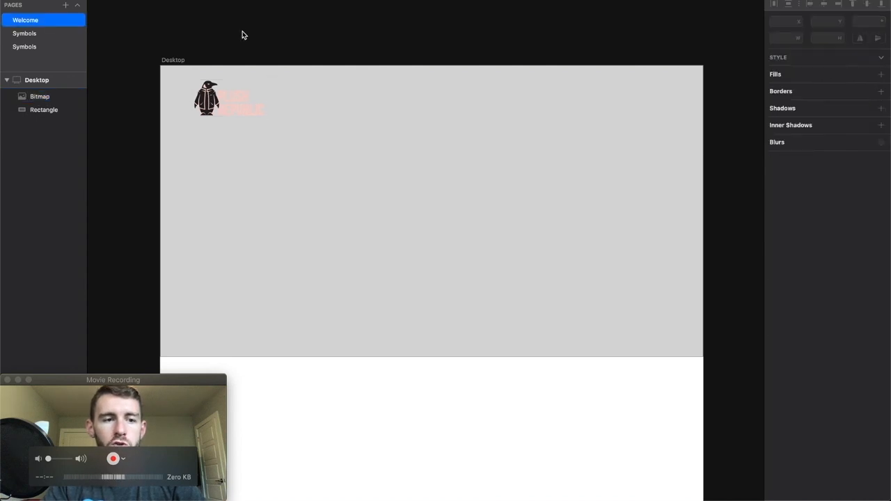
- Rename the hero rectangle layer as "Header BG"
{"action": "left_click", "coordinate": [39, 97]}
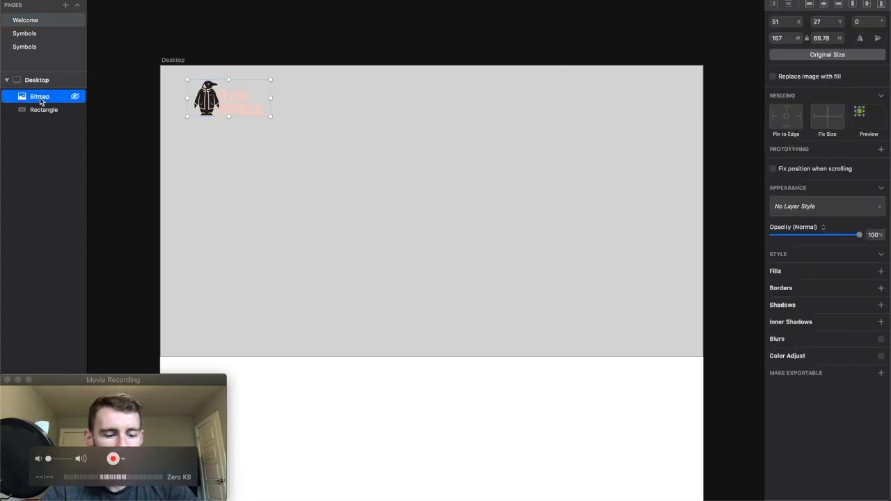
{"action": "double_click", "coordinate": [41, 111]}
{"action": "type", "text": "Header BG"}
{"action": "key", "text": "Return"}
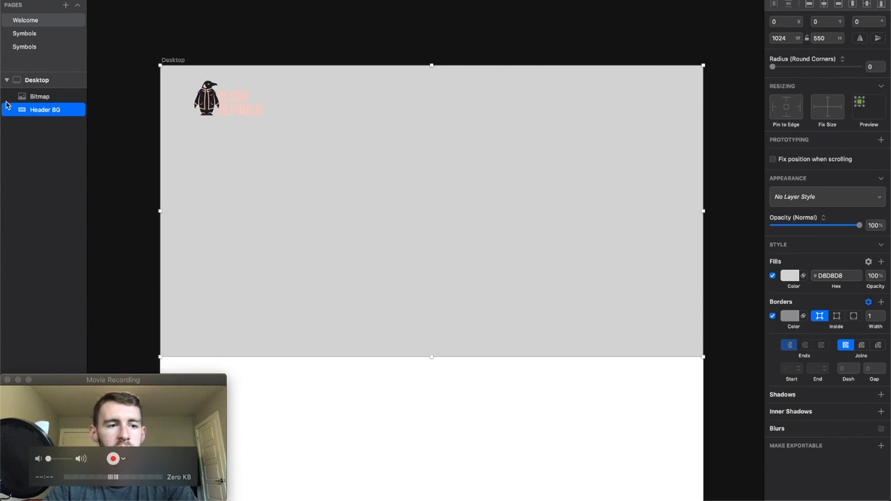
- Group the logo bitmap with the Header BG layer and name the group "Header Section"
{"action": "left_click", "coordinate": [33, 99]}
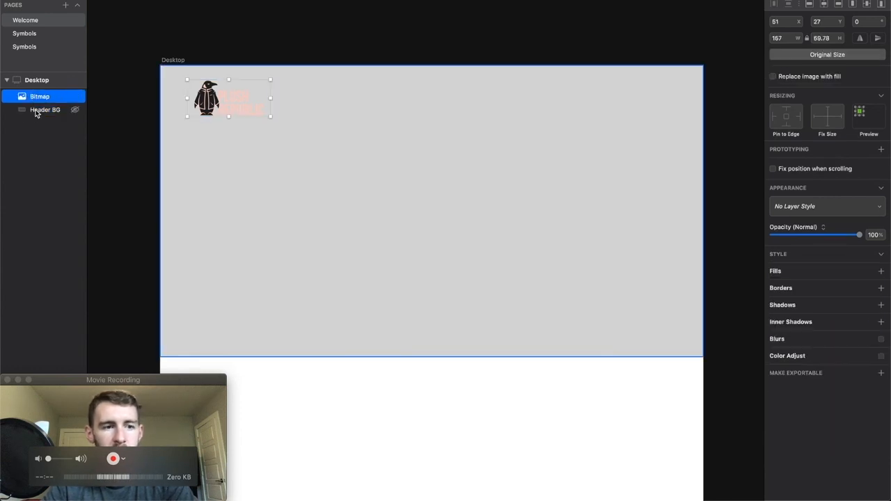
{"action": "left_click", "coordinate": [36, 112]}
{"action": "left_click", "coordinate": [43, 99], "text": "shift"}
{"action": "right_click", "coordinate": [43, 100]}
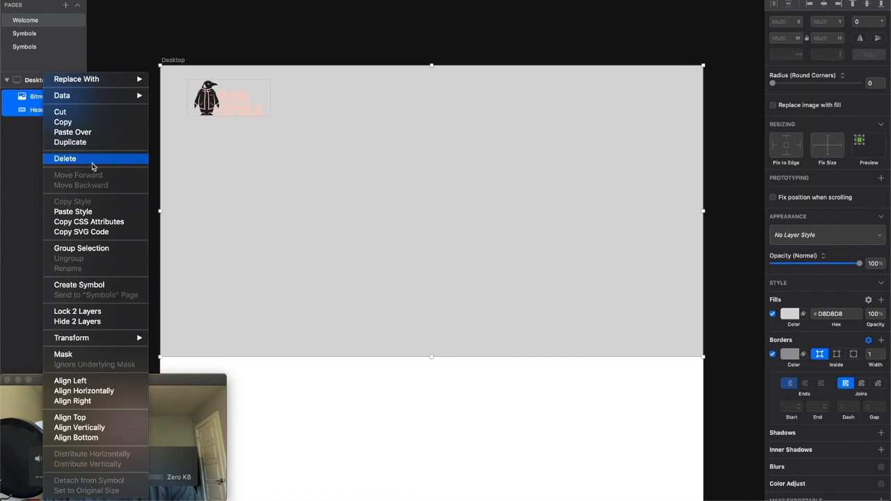
{"action": "left_click", "coordinate": [100, 248]}
{"action": "double_click", "coordinate": [39, 96]}
{"action": "type", "text": "Header S"}
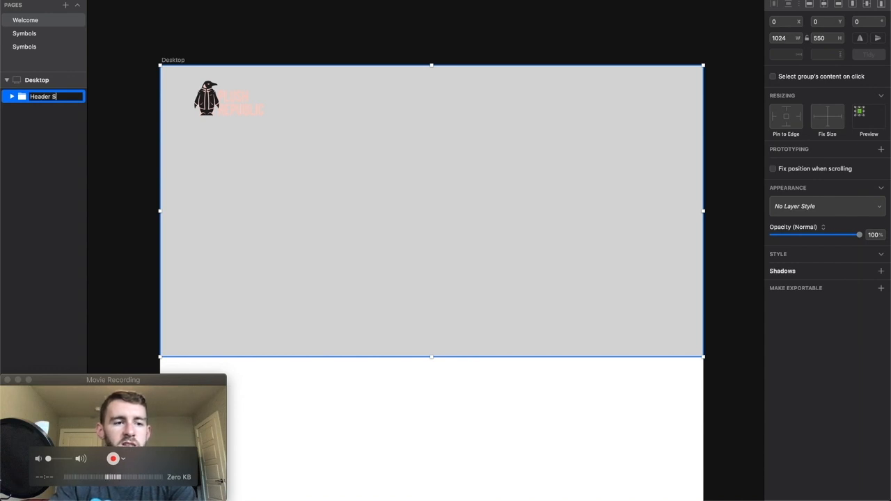
{"action": "type", "text": "ection"}
{"action": "key", "text": "Return"}
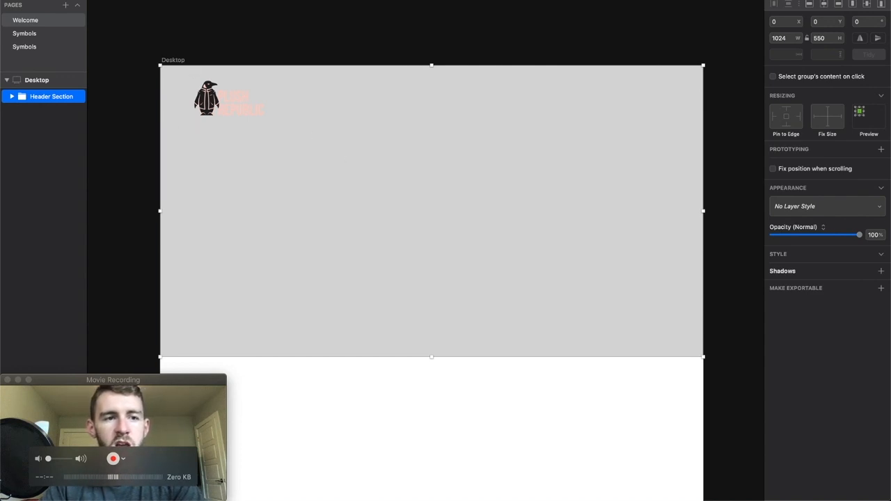
{"action": "left_click", "coordinate": [116, 1]}
{"action": "left_click", "coordinate": [146, 28]}
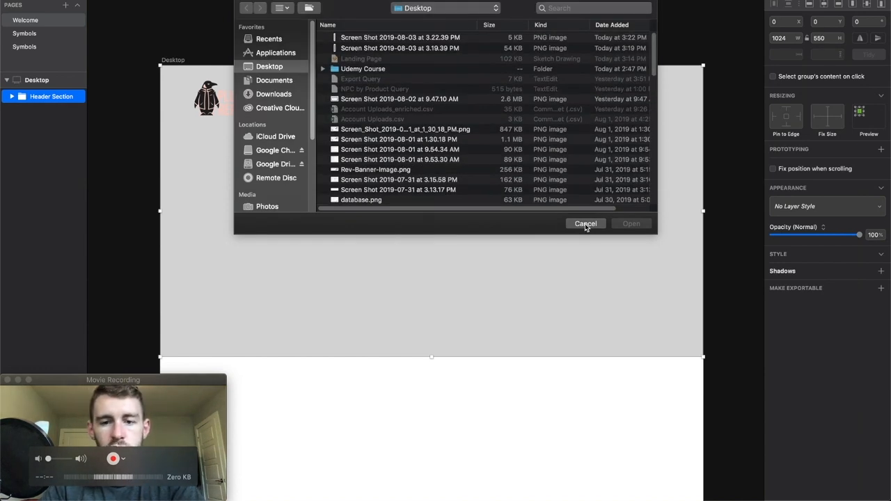
{"action": "left_click", "coordinate": [585, 224]}
{"action": "left_click", "coordinate": [183, 21]}
- Draw a rounded rectangle about 176 by 51 in the upper-right part of the hero, level with the logo
{"action": "left_click", "coordinate": [116, 0]}
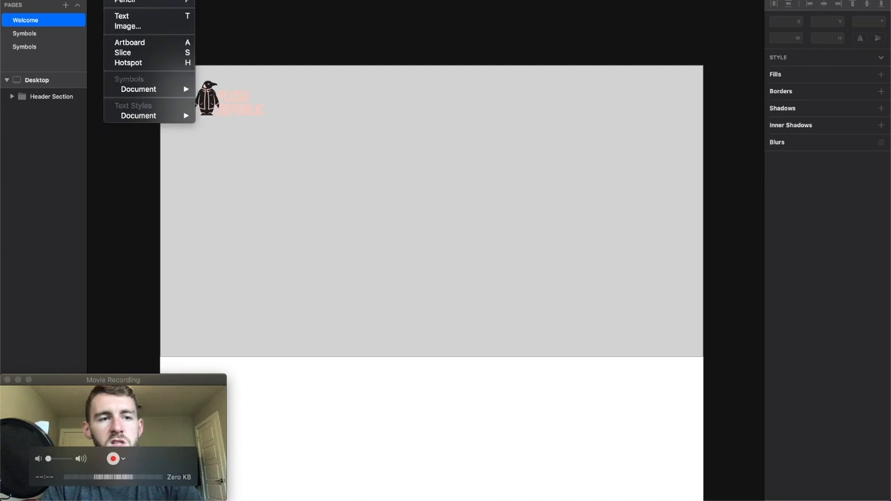
{"action": "mouse_move", "coordinate": [125, 0]}
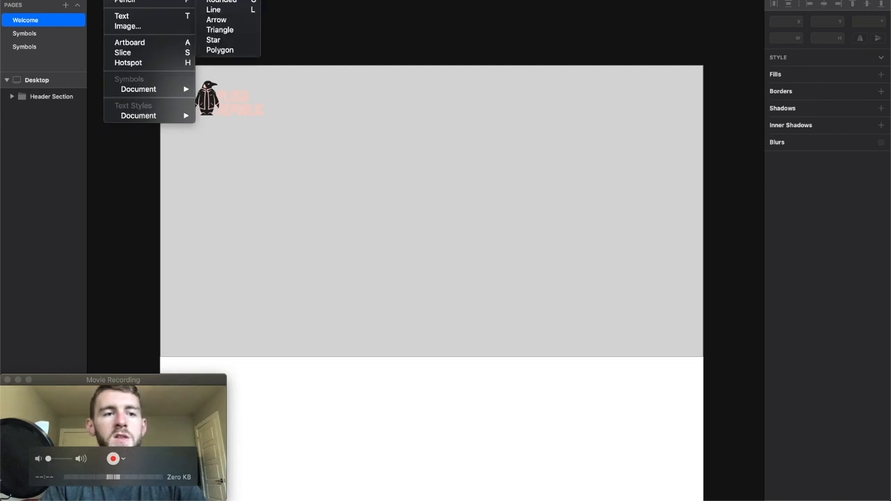
{"action": "left_click", "coordinate": [222, 1]}
{"action": "left_click_drag", "start_coordinate": [565, 86], "coordinate": [657, 112]}
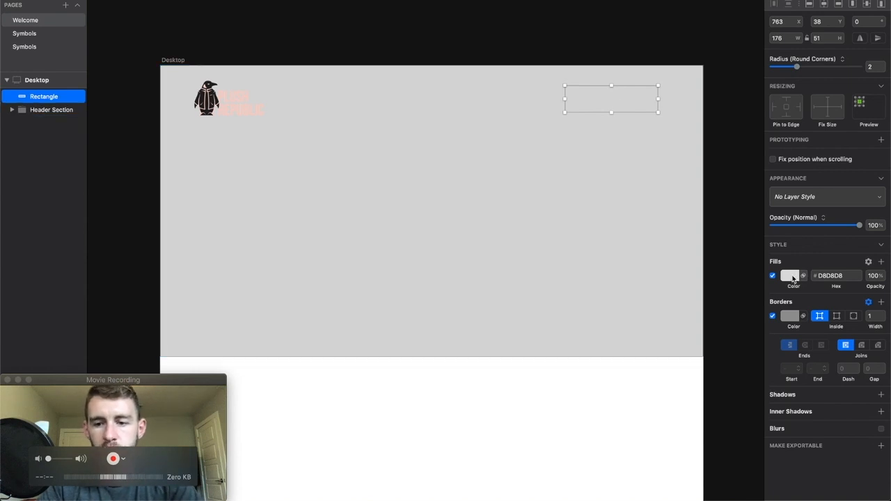
- Fill the rounded button rectangle with red F55555
{"action": "left_click", "coordinate": [792, 277]}
{"action": "left_click", "coordinate": [844, 330]}
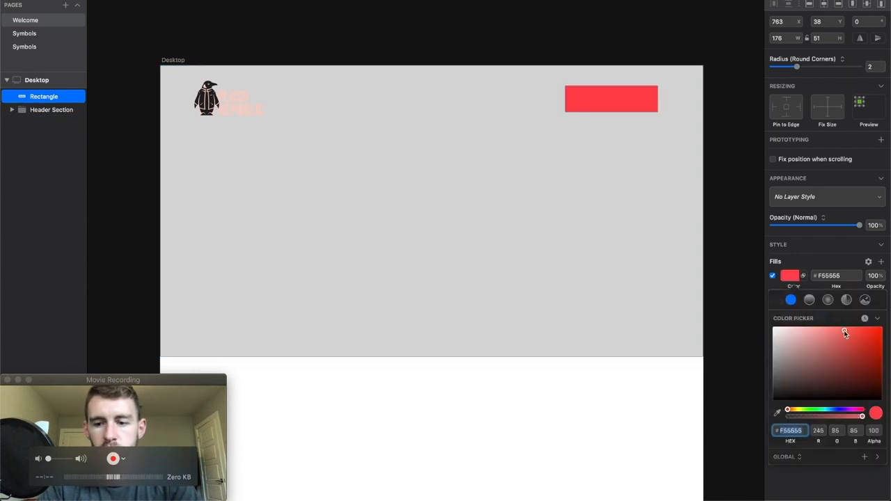
{"action": "left_click", "coordinate": [717, 63]}
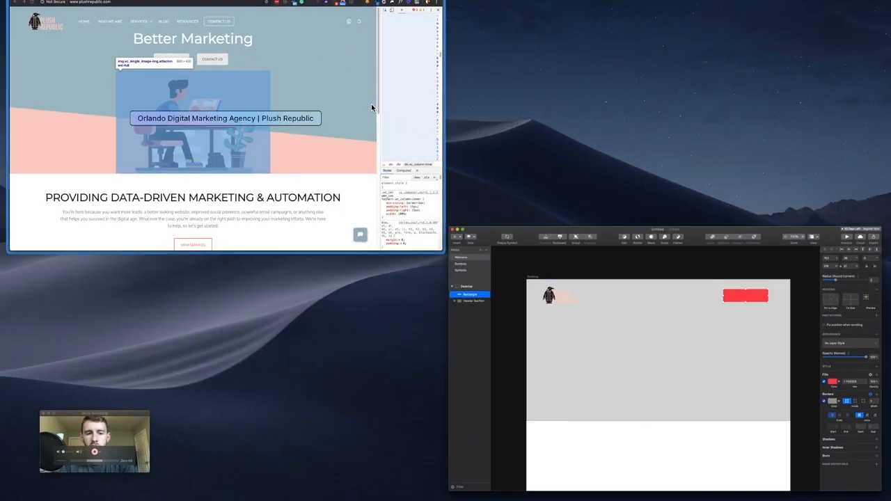
- Switch to the browser, close the developer tools on the Plush Republic site and bring up the ClickFunnels page
{"action": "left_click", "coordinate": [371, 105]}
{"action": "scroll", "coordinate": [826, 35], "scroll_direction": "up", "scroll_amount": 10}
{"action": "left_click", "coordinate": [883, 7]}
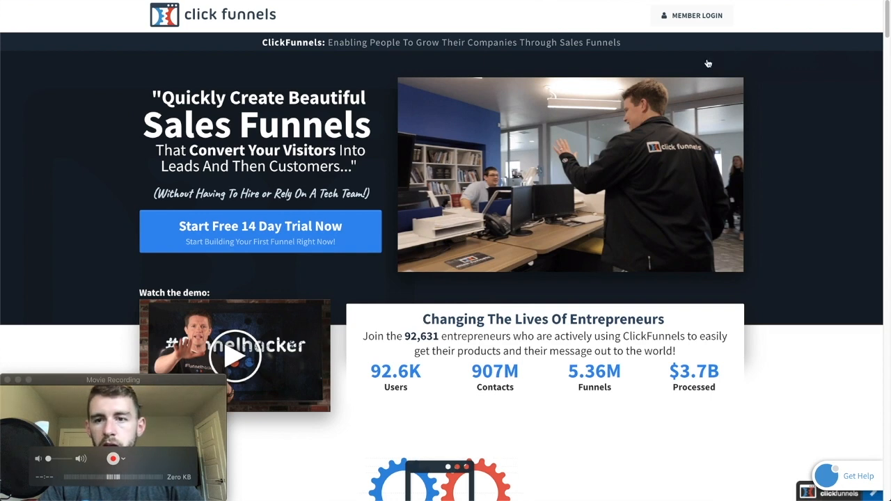
{"action": "scroll", "coordinate": [432, 223], "scroll_direction": "down", "scroll_amount": 1}
- Move the Movie Recording window away from the ClickFunnels demo video and close it
{"action": "left_click_drag", "start_coordinate": [156, 381], "coordinate": [821, 381]}
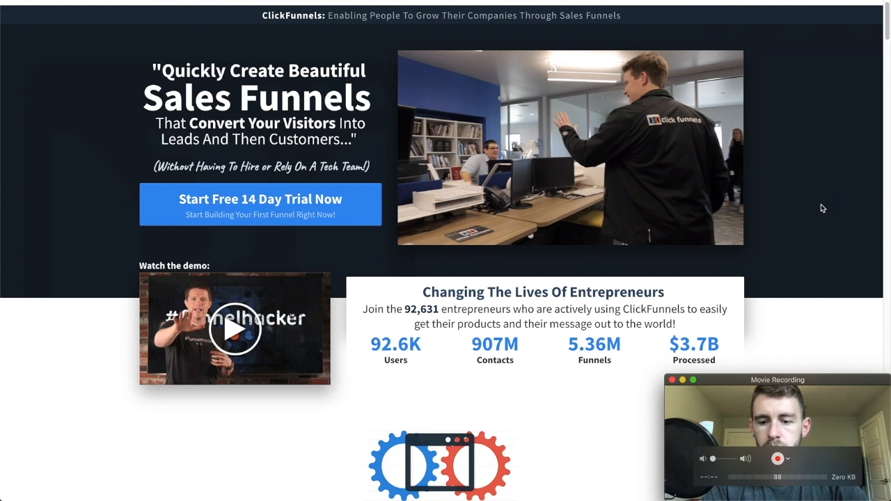
{"action": "left_click", "coordinate": [805, 334]}
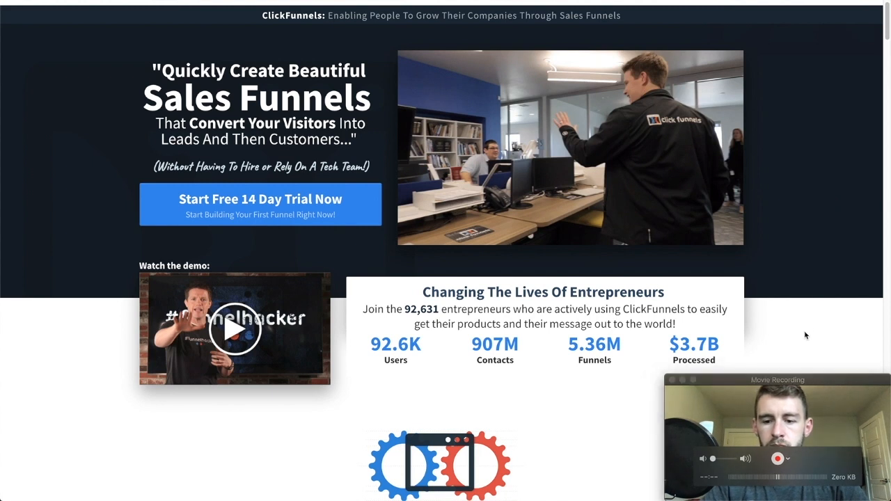
{"action": "left_click", "coordinate": [672, 380]}
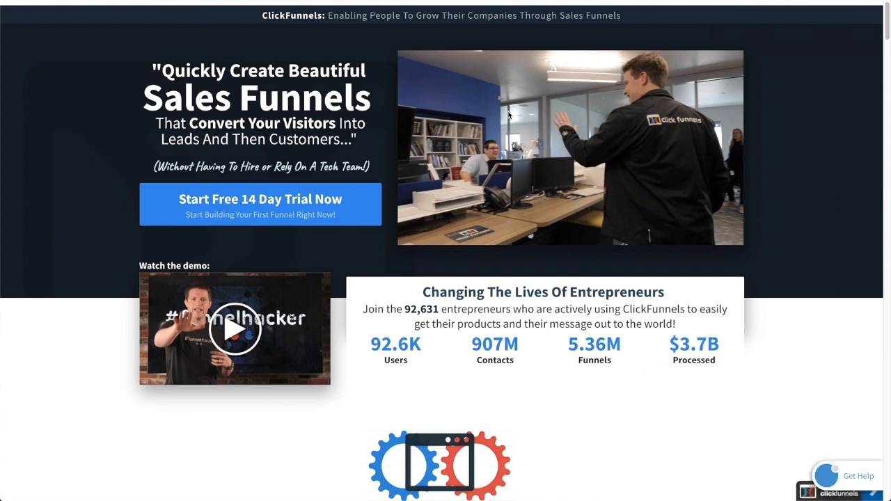
{"action": "scroll", "coordinate": [713, 2], "scroll_direction": "up", "scroll_amount": 1}
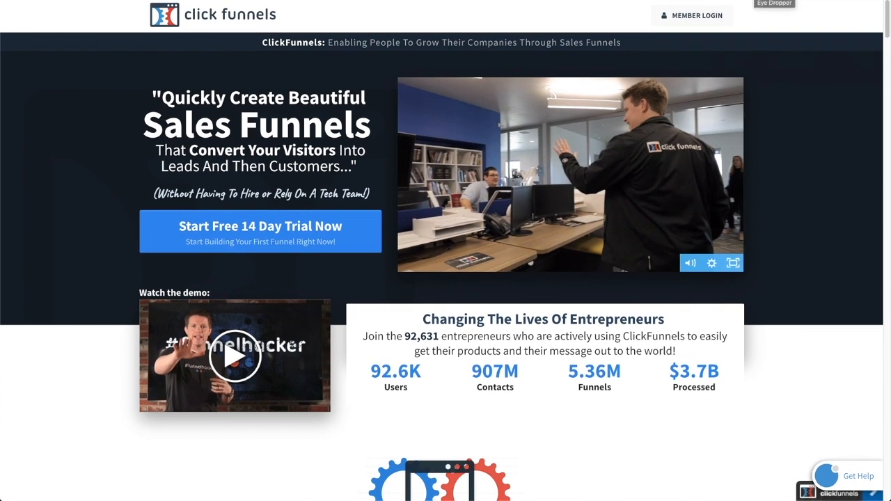
- Search Google in a new tab for "color picker chrome extension"
{"action": "key", "text": "super+t"}
{"action": "type", "text": "color picker chrome ext"}
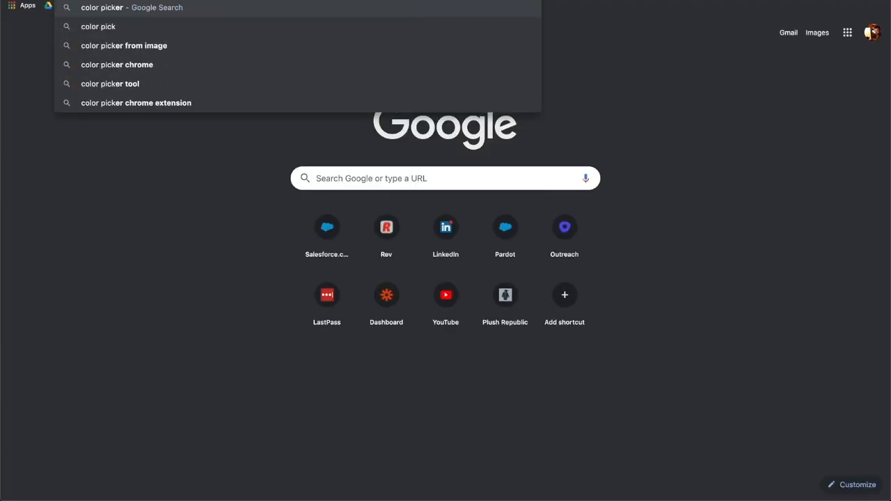
{"action": "type", "text": "ension"}
{"action": "key", "text": "Return"}
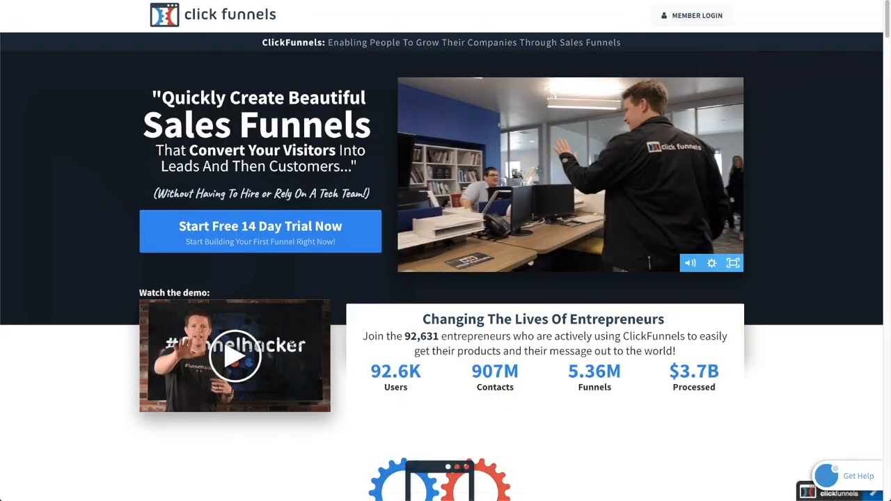
- Sample the blue of the Start Free 14 Day Trial Now button with the eye dropper and select the #348dee palette swatch
{"action": "left_click", "coordinate": [752, 1]}
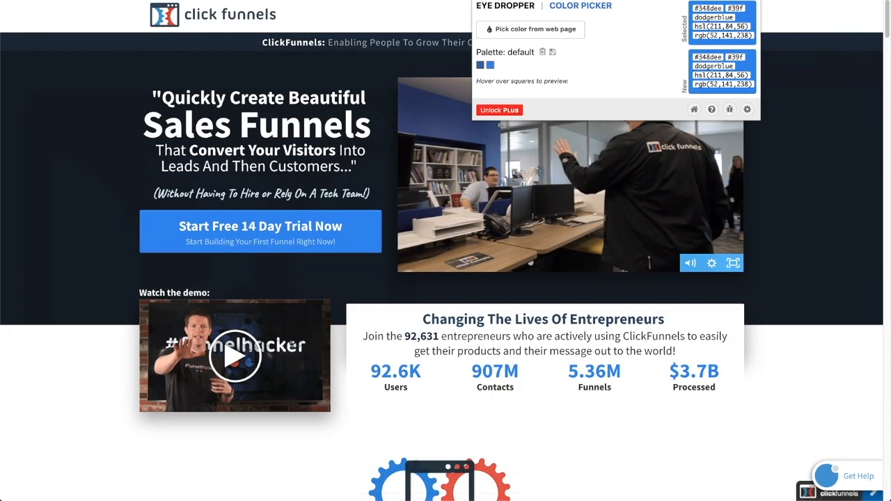
{"action": "left_click", "coordinate": [519, 30]}
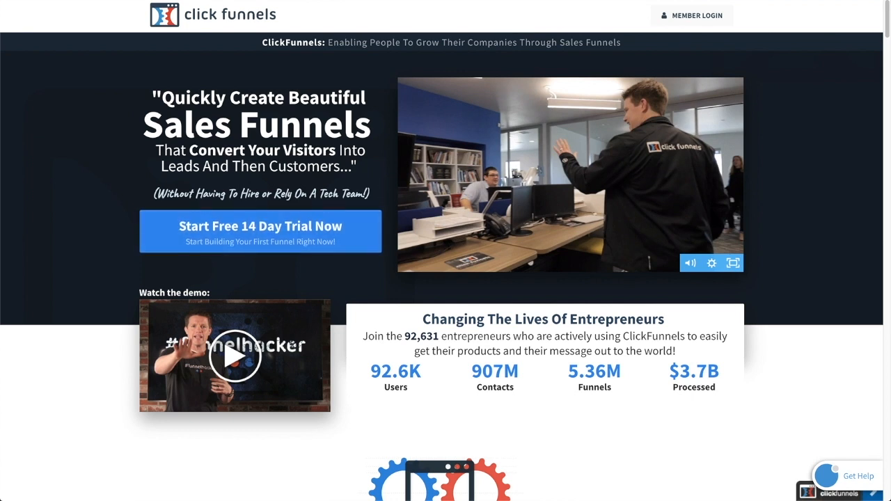
{"action": "left_click", "coordinate": [521, 30]}
{"action": "left_click", "coordinate": [361, 230]}
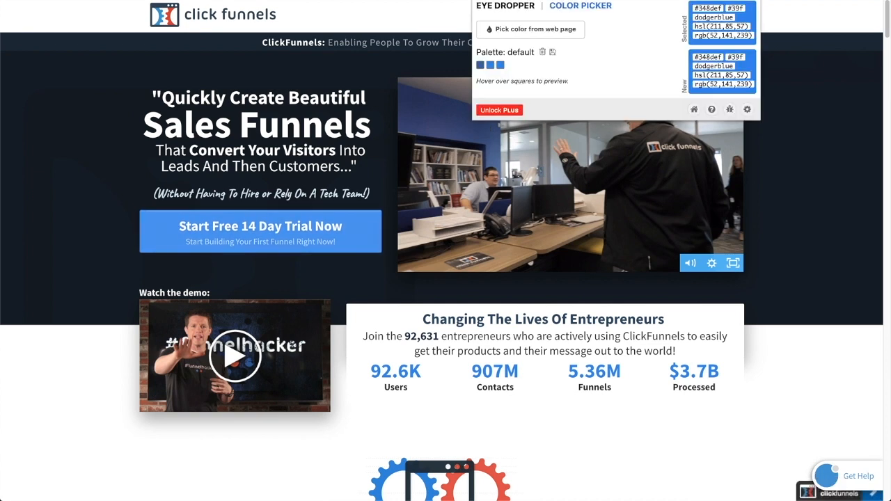
{"action": "left_click", "coordinate": [495, 66]}
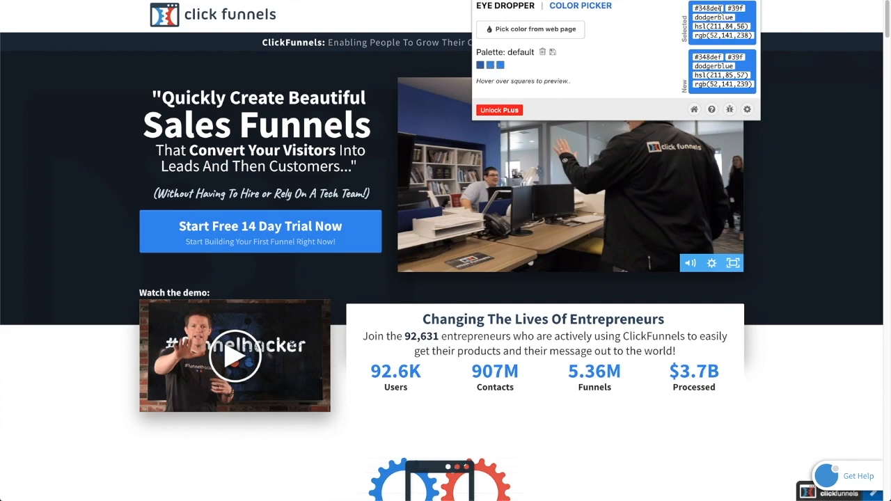
- Switch to Sketch and set the button rectangle's fill color to hex 348DEE
{"action": "key", "text": "ctrl+Up"}
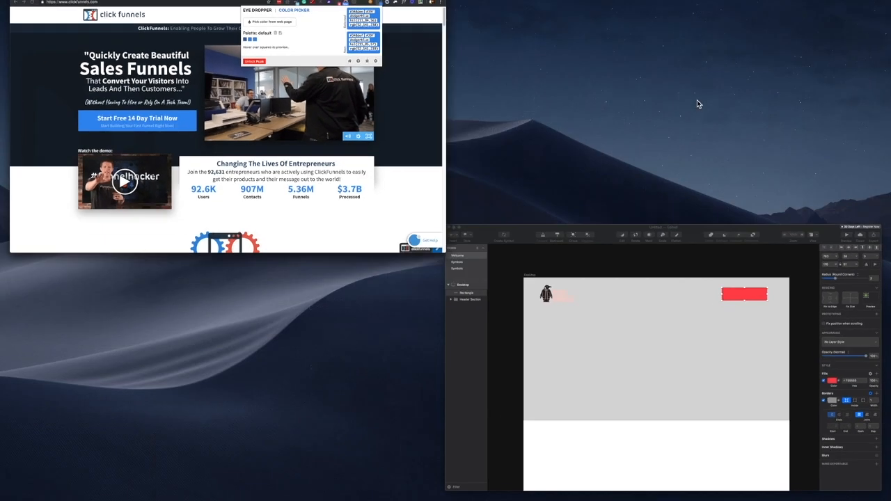
{"action": "left_click", "coordinate": [637, 326]}
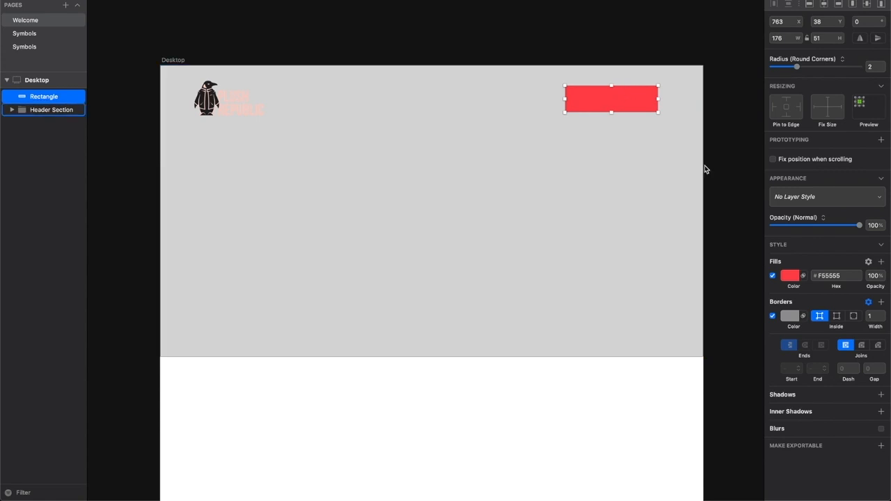
{"action": "left_click", "coordinate": [830, 276]}
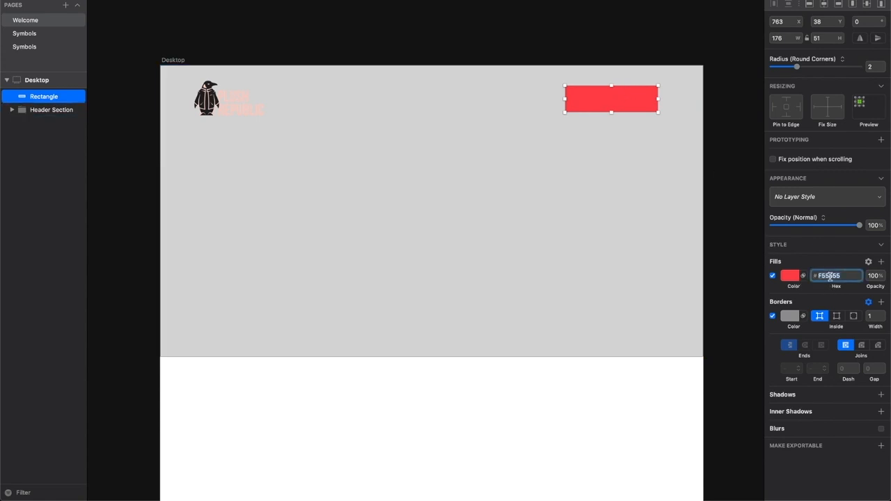
{"action": "type", "text": "348dee"}
{"action": "key", "text": "Return"}
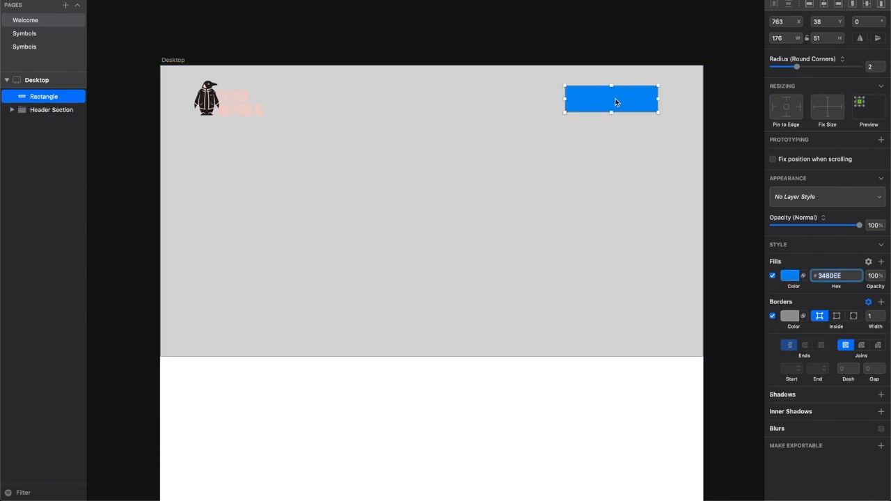
- Disable the blue rectangle's border and shift the rectangle slightly to about X 777, Y 36
{"action": "left_click", "coordinate": [773, 316]}
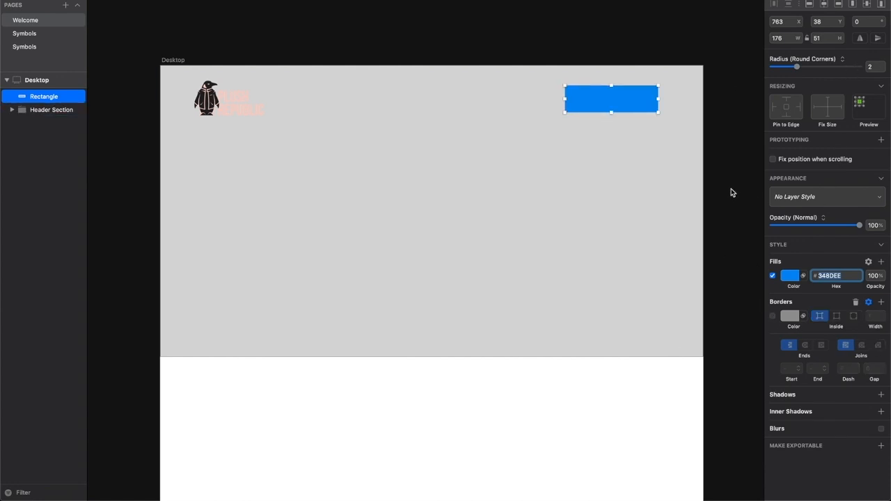
{"action": "left_click", "coordinate": [716, 135]}
{"action": "left_click", "coordinate": [632, 102]}
{"action": "left_click_drag", "start_coordinate": [616, 103], "coordinate": [626, 101]}
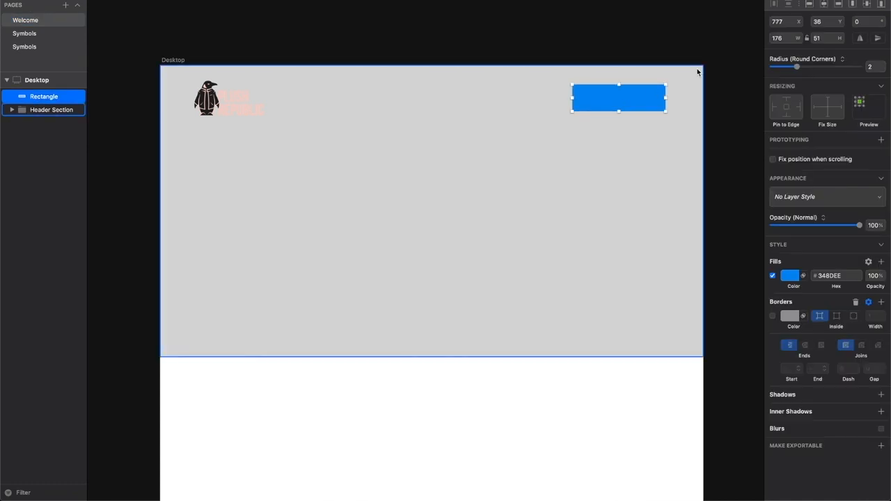
{"action": "left_click", "coordinate": [716, 64]}
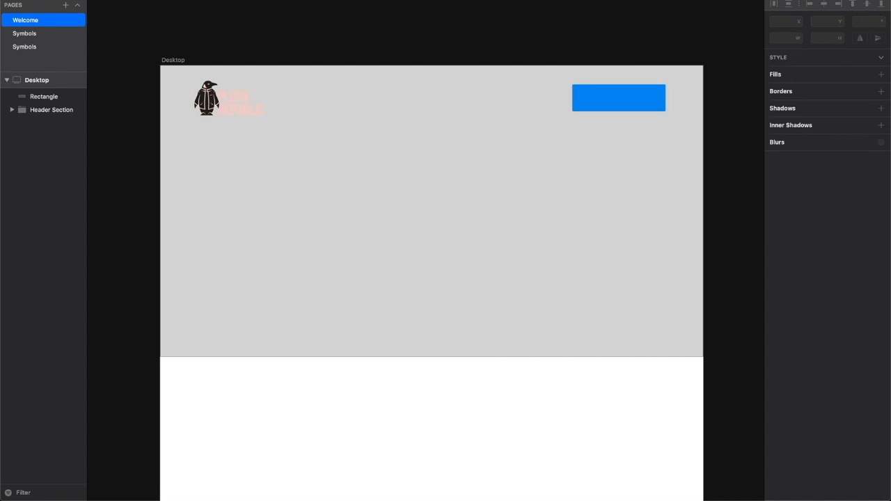
- Add a text box about 165 wide and 14 high over the blue rectangle, reading "Get Demo"
{"action": "left_click", "coordinate": [111, 0]}
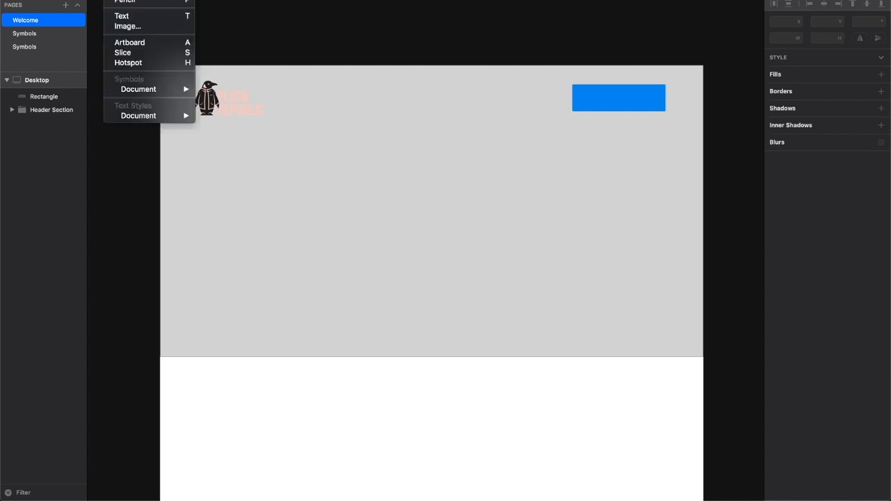
{"action": "left_click", "coordinate": [128, 16]}
{"action": "left_click_drag", "start_coordinate": [577, 89], "coordinate": [662, 108]}
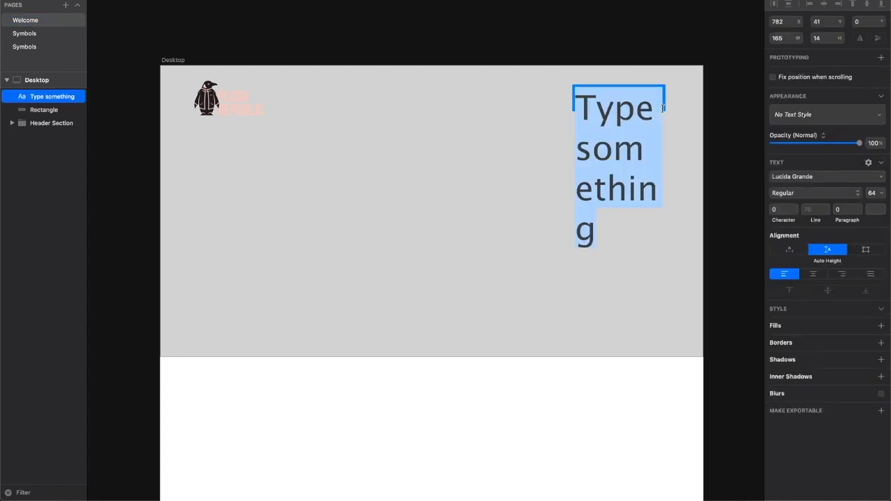
{"action": "type", "text": "Get Demo"}
- Set the Get Demo text's font size to 20 and finish editing the text
{"action": "left_click_drag", "start_coordinate": [600, 195], "coordinate": [572, 114]}
{"action": "left_click", "coordinate": [874, 193]}
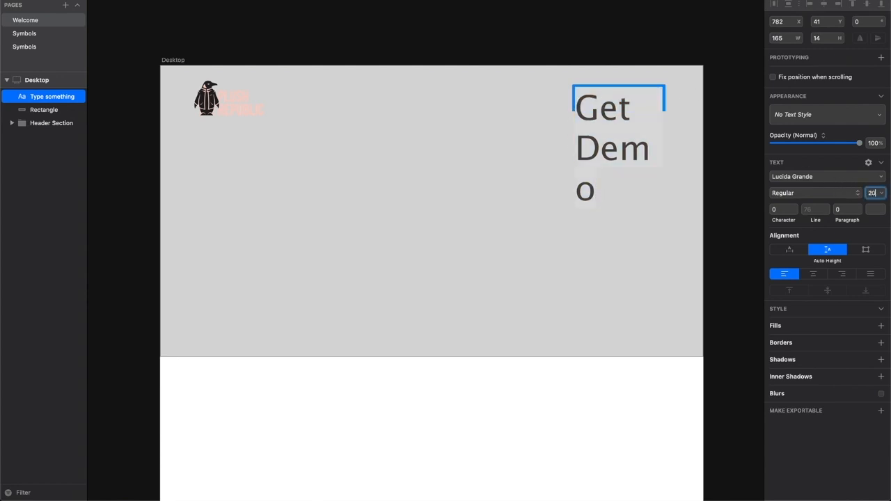
{"action": "type", "text": "20"}
{"action": "key", "text": "Return"}
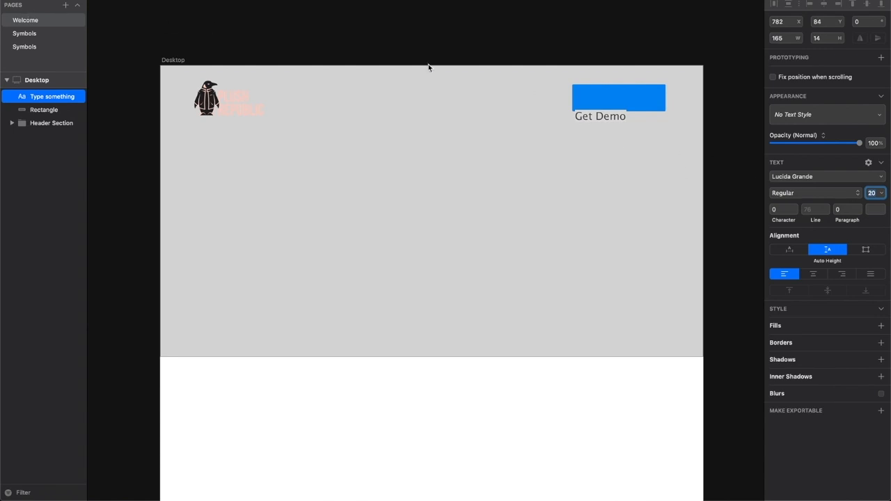
{"action": "left_click_drag", "start_coordinate": [618, 137], "coordinate": [573, 110]}
{"action": "key", "text": "Escape"}
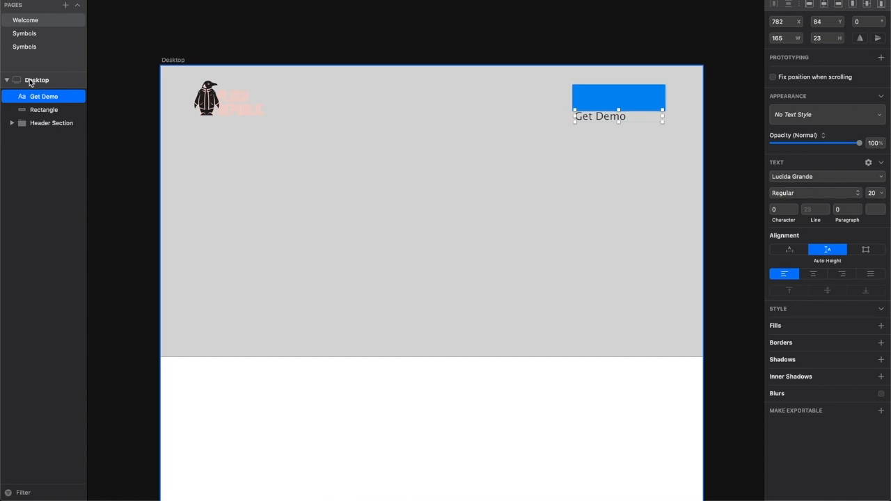
- Nudge the Get Demo text up onto the blue rectangle to Y 49
{"action": "key", "text": "shift+Up"}
{"action": "key", "text": "shift+Up"}
{"action": "key", "text": "shift+Up"}
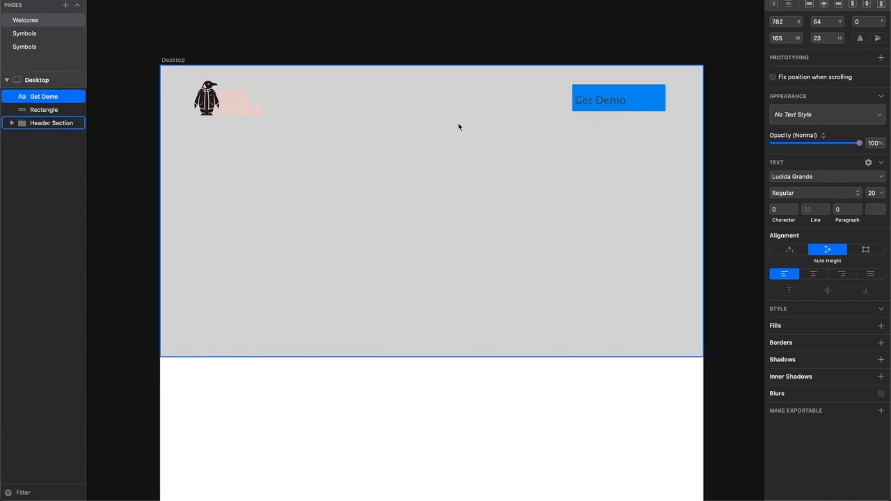
{"action": "key", "text": "Up"}
{"action": "key", "text": "Up"}
{"action": "key", "text": "Up"}
{"action": "key", "text": "Up"}
- Center-align the Get Demo text and change its typeface to Al Nile
{"action": "double_click", "coordinate": [597, 96]}
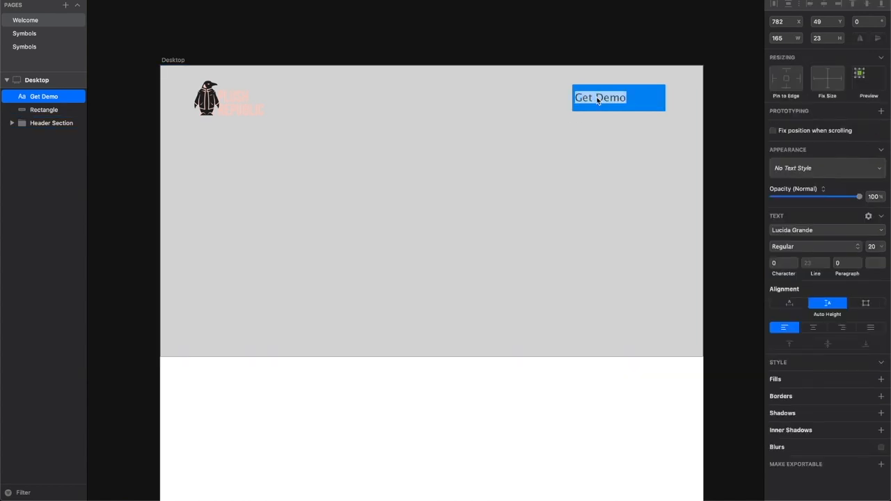
{"action": "left_click", "coordinate": [814, 329]}
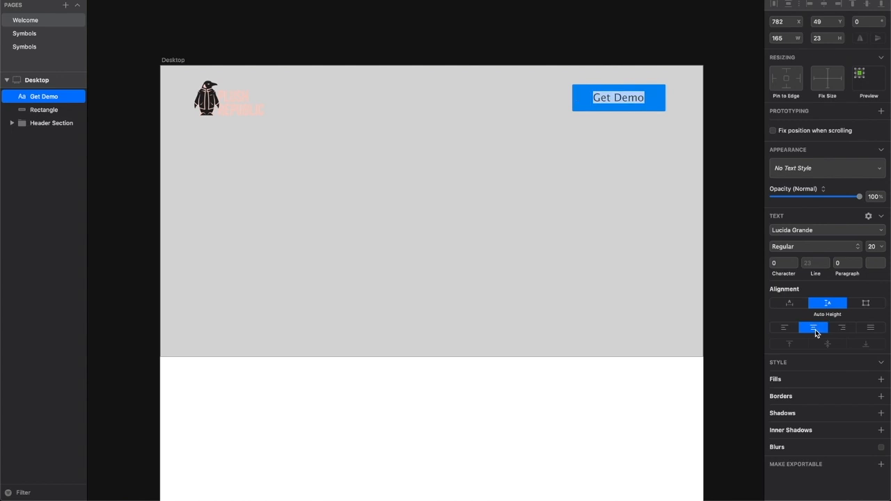
{"action": "left_click", "coordinate": [799, 234]}
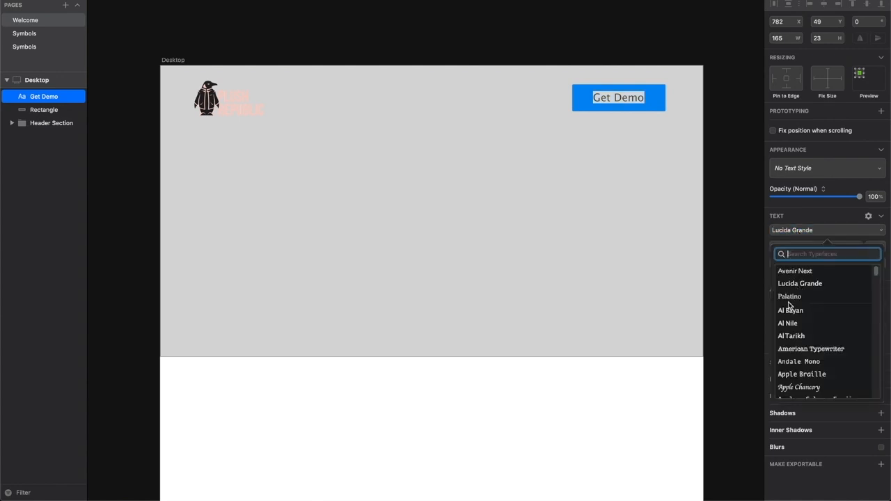
{"action": "left_click", "coordinate": [787, 323]}
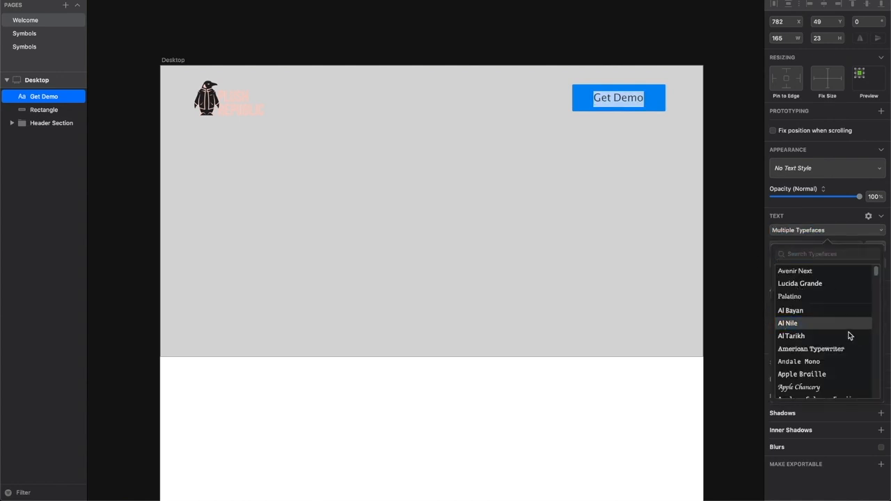
{"action": "left_click", "coordinate": [752, 322]}
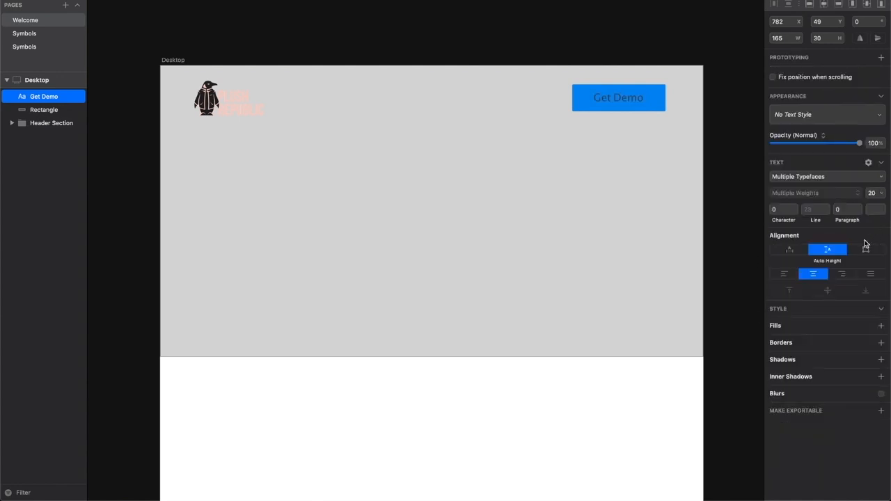
- Add a white FFFFFF fill to the Get Demo text
{"action": "left_click", "coordinate": [810, 328]}
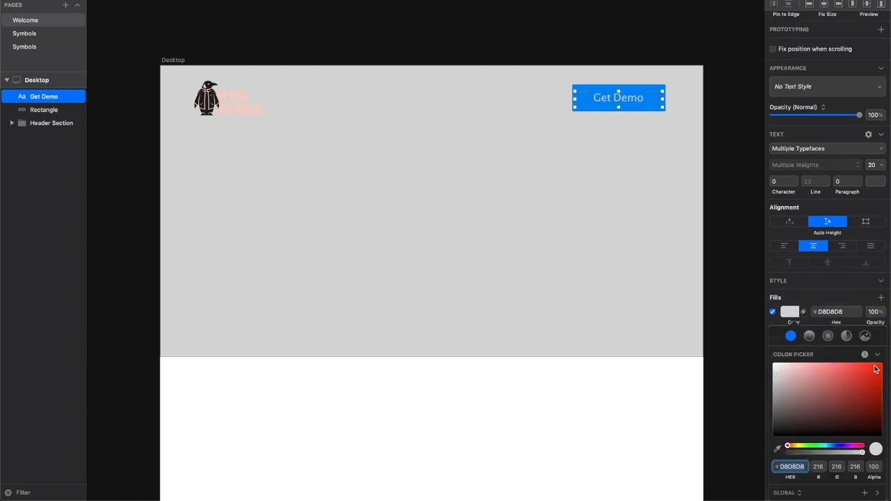
{"action": "left_click_drag", "start_coordinate": [780, 376], "coordinate": [771, 360]}
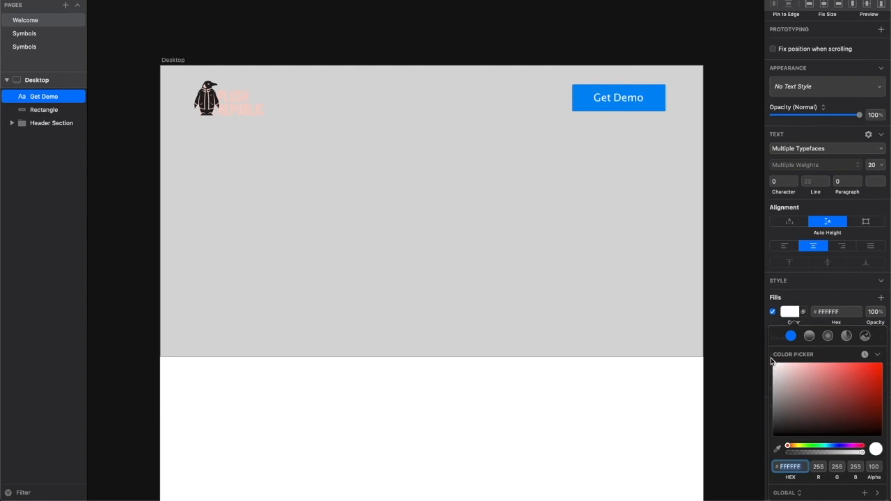
{"action": "left_click", "coordinate": [745, 325]}
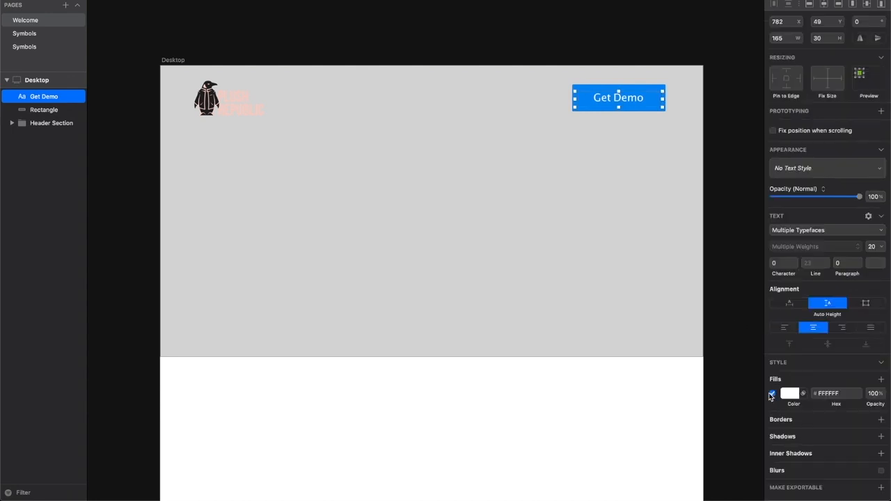
{"action": "left_click", "coordinate": [713, 105]}
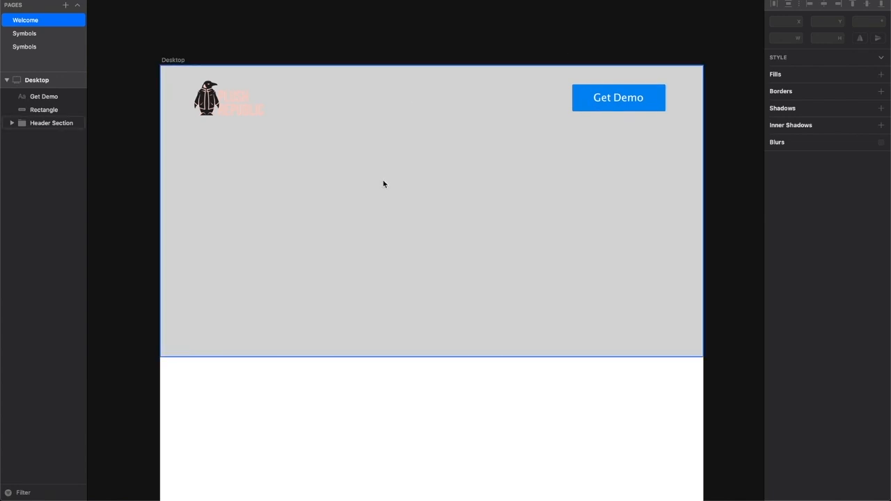
- Group the Get Demo text layer with the button rectangle layer
{"action": "left_click", "coordinate": [53, 99]}
{"action": "left_click", "coordinate": [47, 110], "text": "shift"}
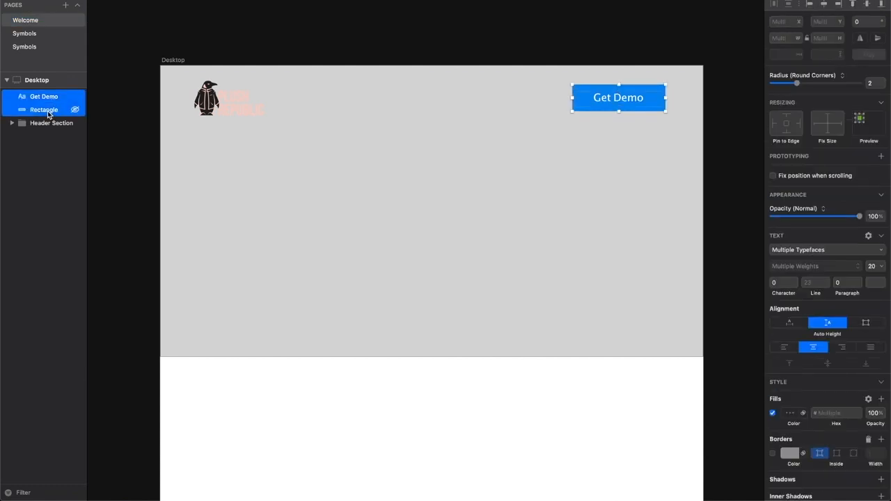
{"action": "right_click", "coordinate": [49, 99]}
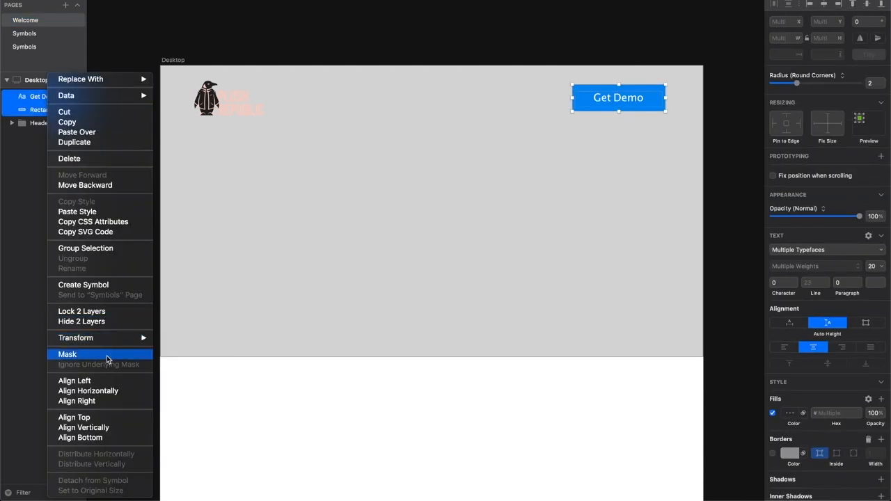
{"action": "left_click", "coordinate": [93, 250]}
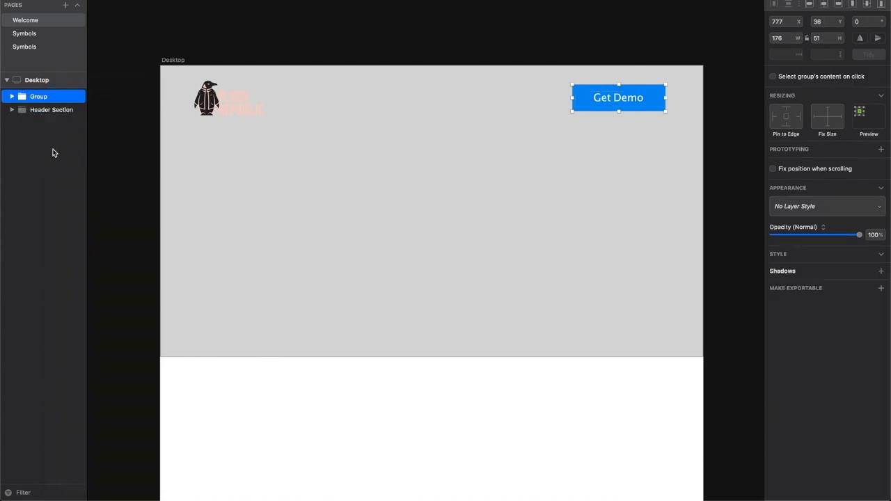
- Rename the new group "Demo Button" and move it inside the Header Section group
{"action": "double_click", "coordinate": [42, 99]}
{"action": "type", "text": "Demo Button"}
{"action": "key", "text": "Return"}
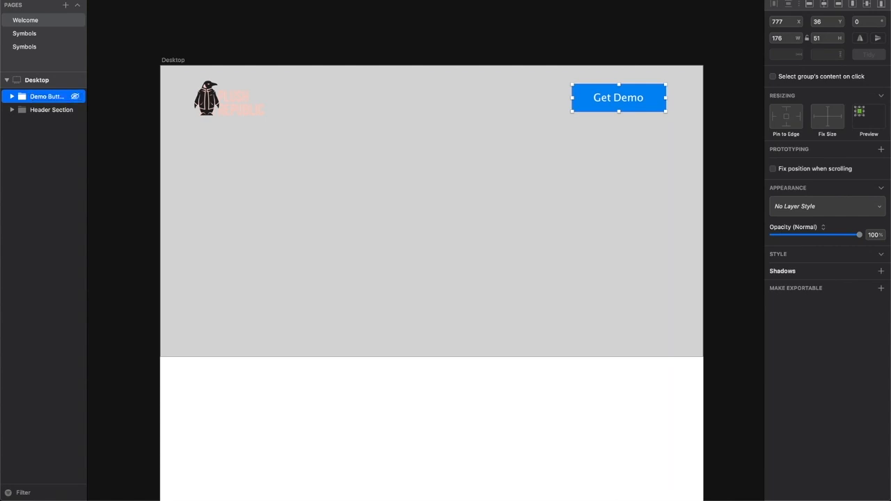
{"action": "left_click_drag", "start_coordinate": [23, 115], "coordinate": [24, 113]}
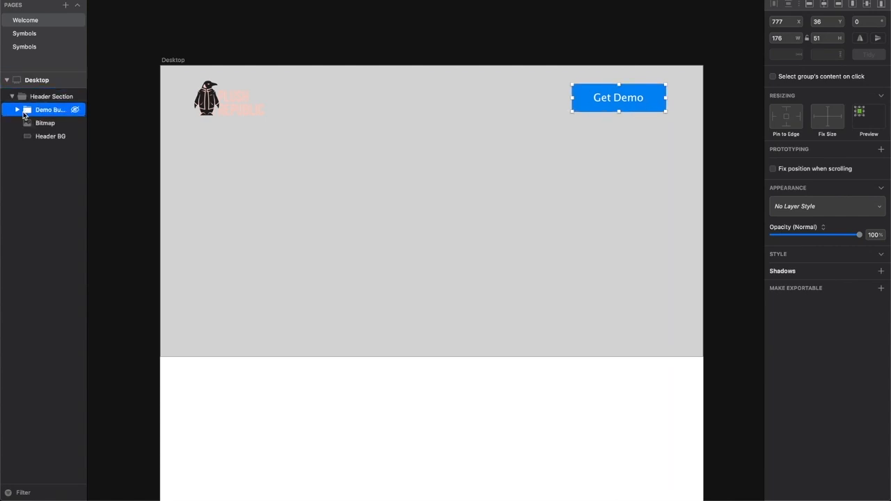
- Hide and reshow the Header Section, Bitmap and Demo Button layers in turn to check their contents, then collapse the groups and deselect
{"action": "left_click", "coordinate": [76, 97]}
{"action": "left_click", "coordinate": [76, 96]}
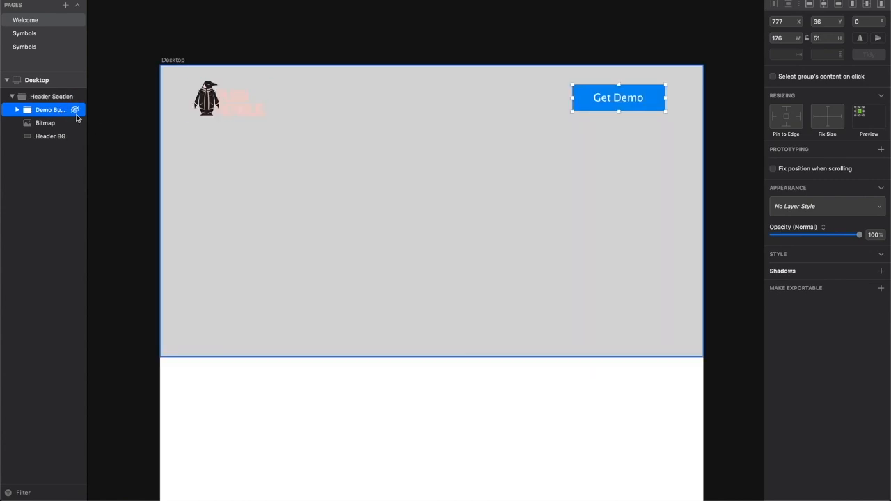
{"action": "left_click", "coordinate": [75, 123]}
{"action": "left_click", "coordinate": [76, 124]}
{"action": "left_click", "coordinate": [76, 110]}
{"action": "left_click", "coordinate": [76, 110]}
{"action": "left_click", "coordinate": [18, 111]}
{"action": "left_click", "coordinate": [17, 110]}
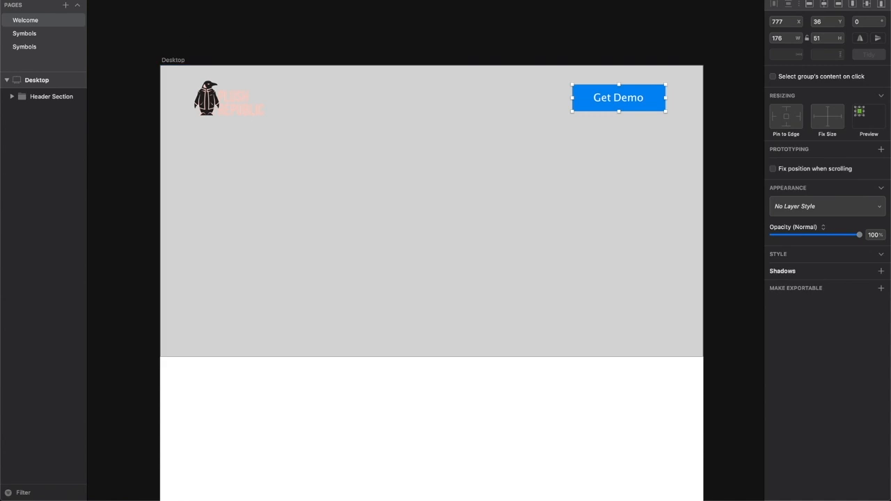
{"action": "left_click", "coordinate": [227, 21]}
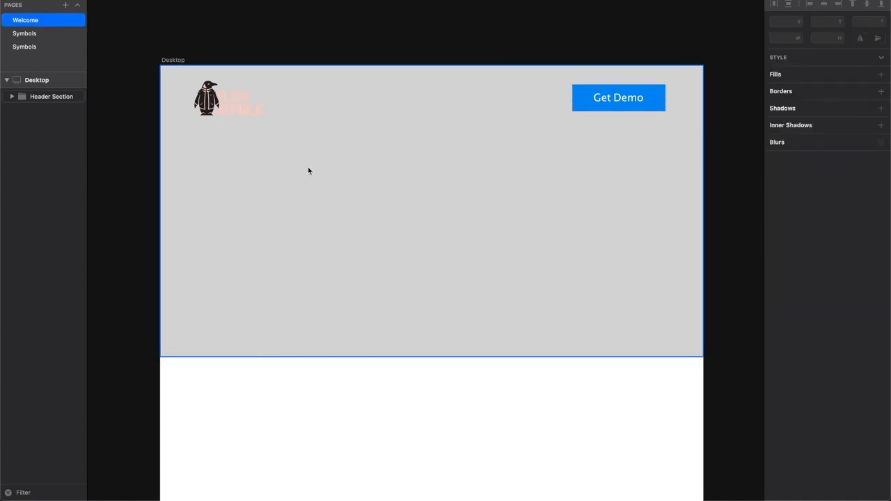
- Add a text box about 437 by 76 below the logo reading "Headline Goes Here"
{"action": "left_click", "coordinate": [119, 1]}
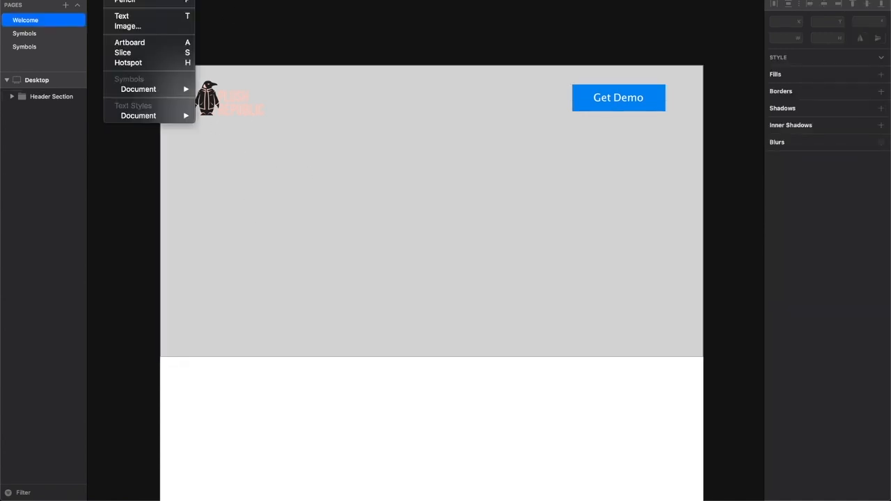
{"action": "left_click", "coordinate": [122, 15]}
{"action": "left_click_drag", "start_coordinate": [216, 155], "coordinate": [446, 192]}
{"action": "type", "text": "Head"}
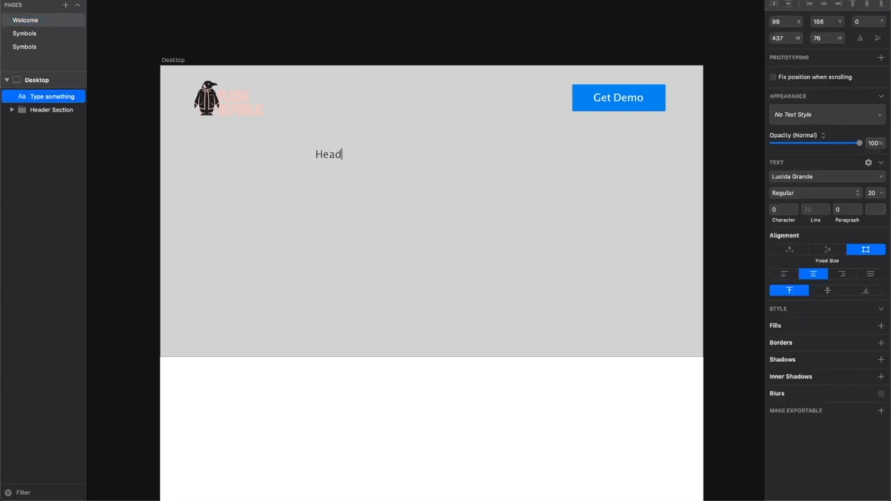
{"action": "type", "text": "line Goes Here"}
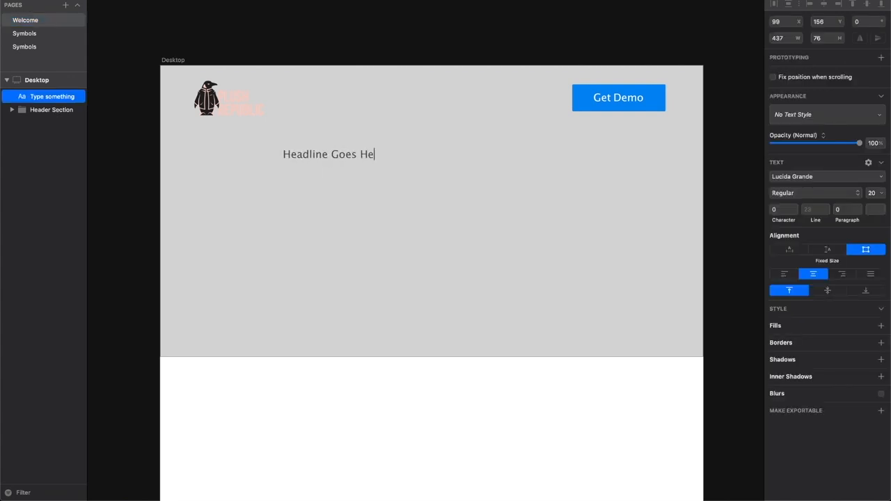
- Left-align the headline text and move its box to about X 69, Y 155, in line with the logo's left edge
{"action": "left_click", "coordinate": [786, 274]}
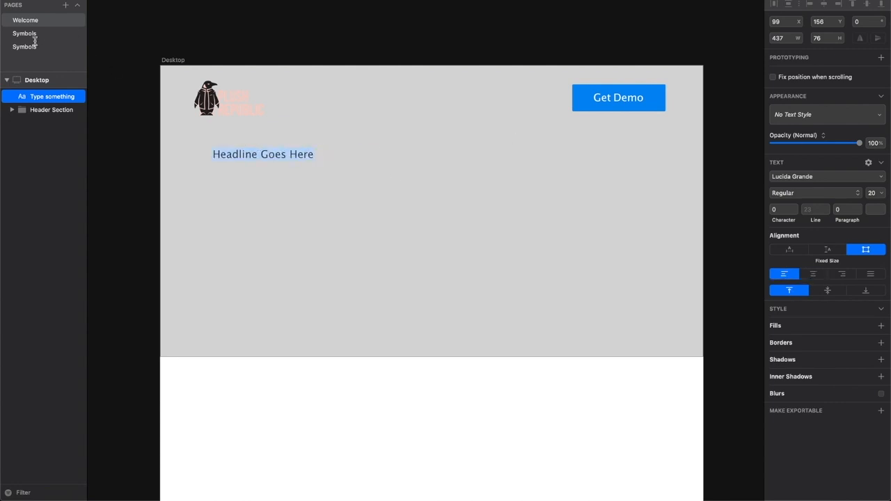
{"action": "key", "text": "Escape"}
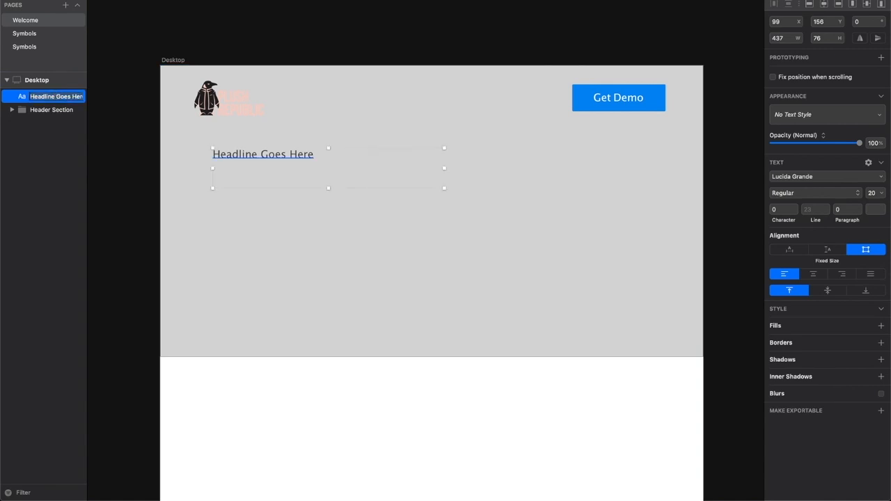
{"action": "left_click_drag", "start_coordinate": [240, 154], "coordinate": [222, 155]}
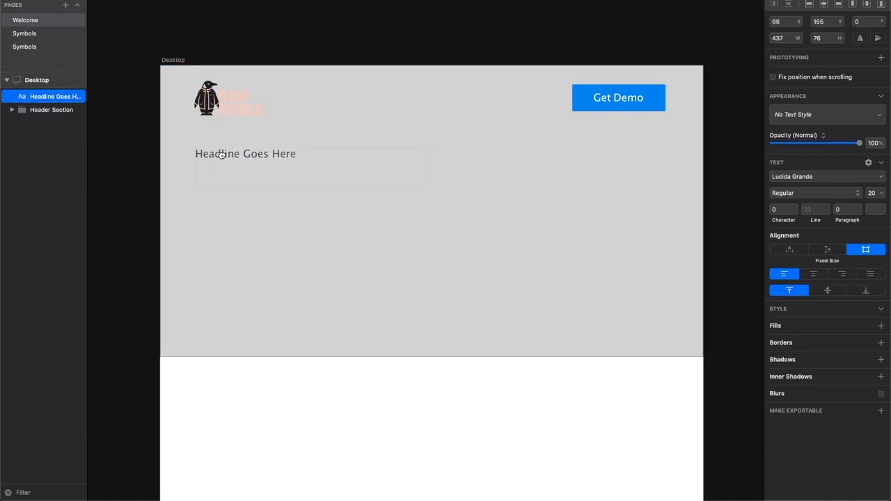
- Set the headline text's font size to 40
{"action": "double_click", "coordinate": [226, 155]}
{"action": "triple_click", "coordinate": [262, 154]}
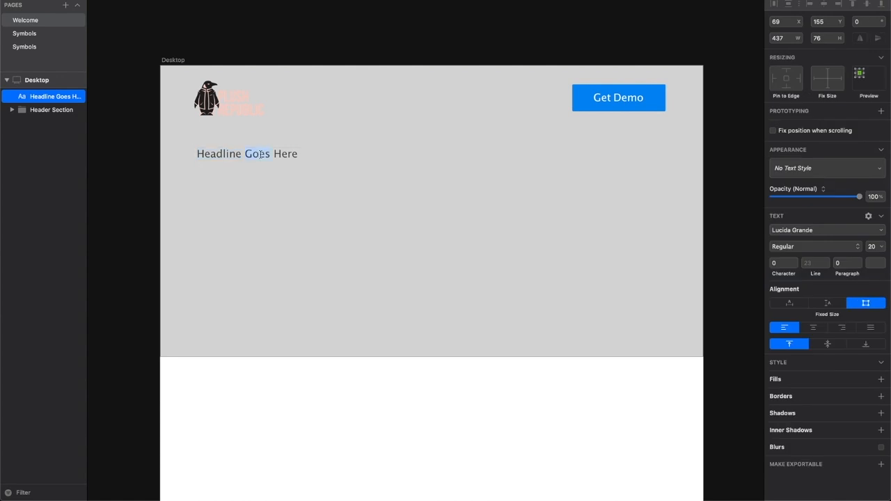
{"action": "left_click", "coordinate": [873, 246]}
{"action": "type", "text": "40"}
{"action": "key", "text": "Return"}
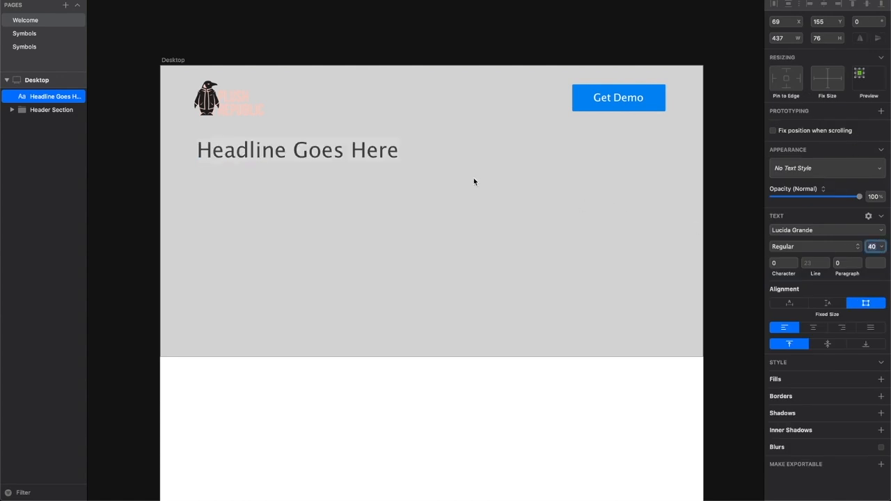
{"action": "key", "text": "Escape"}
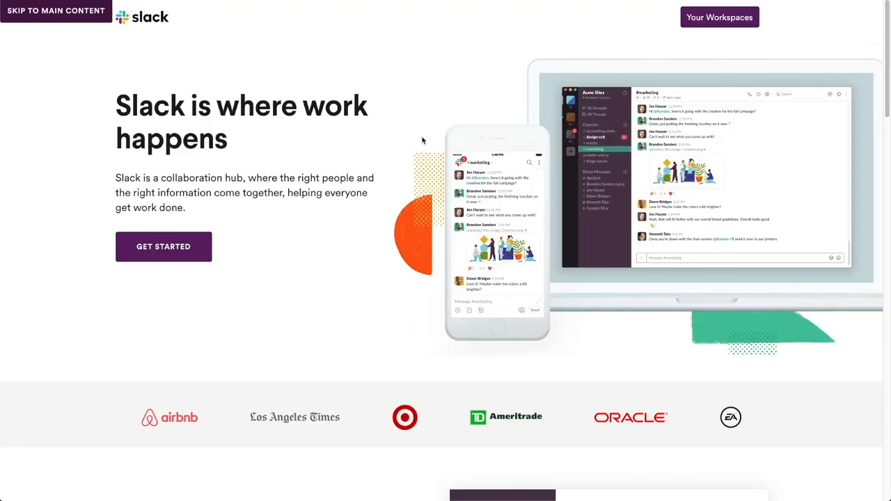
- Switch to the browser and inspect the main headline on the Slack homepage to check its text styling
{"action": "right_click", "coordinate": [501, 60]}
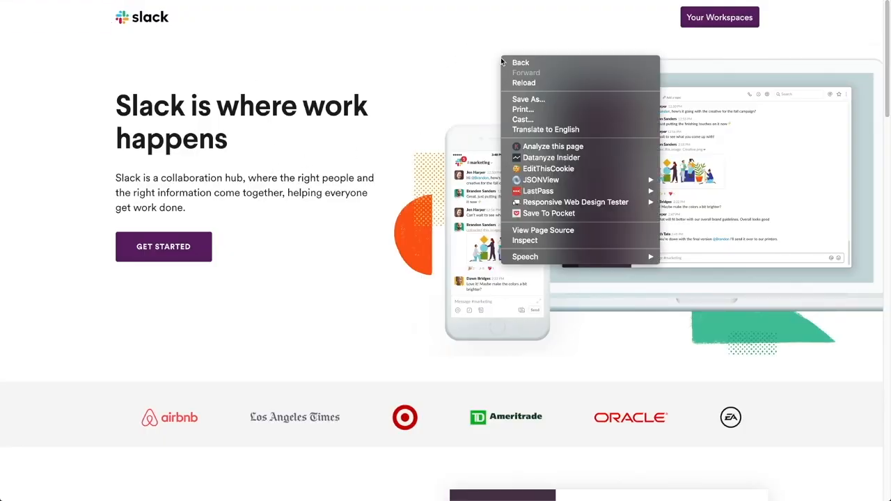
{"action": "mouse_move", "coordinate": [543, 259]}
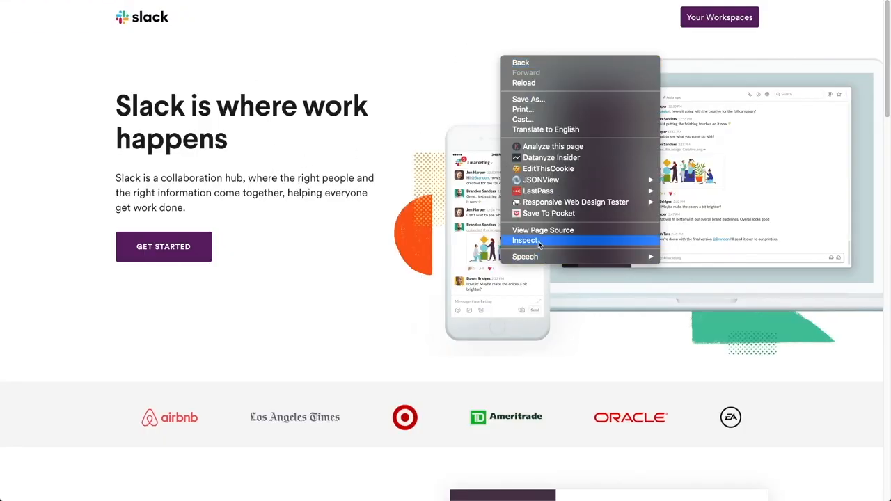
{"action": "left_click", "coordinate": [539, 242]}
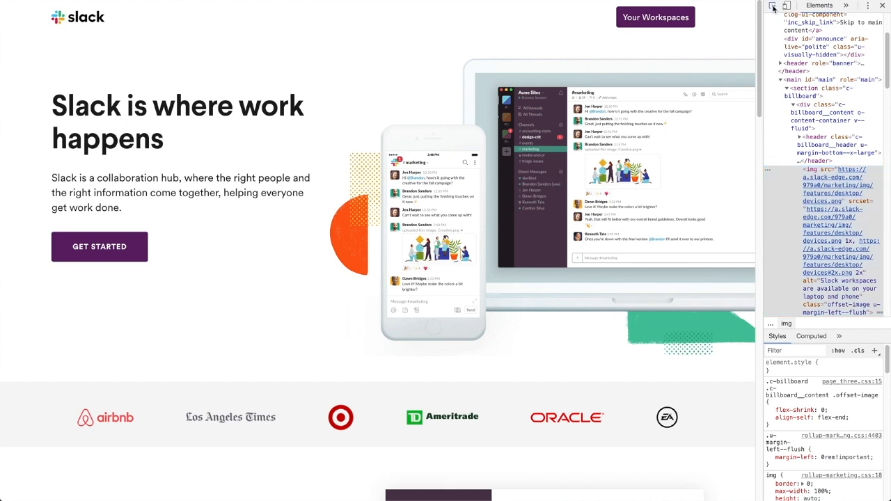
{"action": "left_click", "coordinate": [773, 8]}
{"action": "left_click", "coordinate": [211, 131]}
{"action": "left_click", "coordinate": [773, 7]}
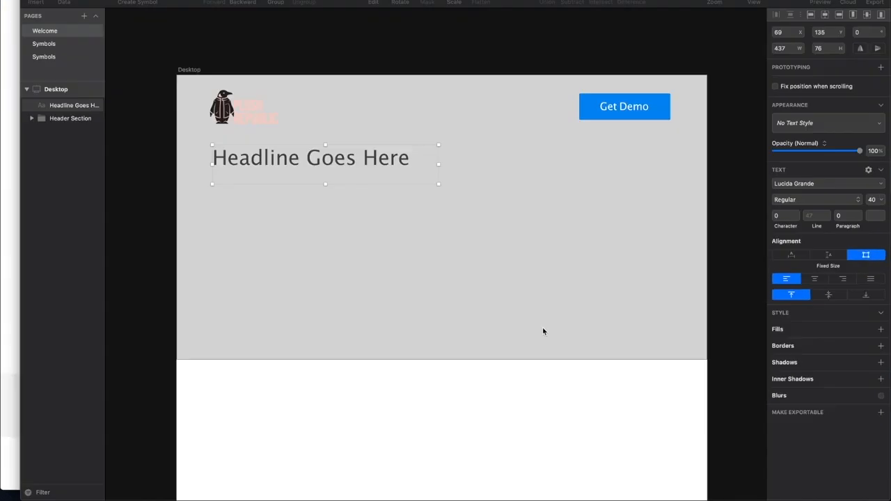
{"action": "left_click", "coordinate": [608, 319]}
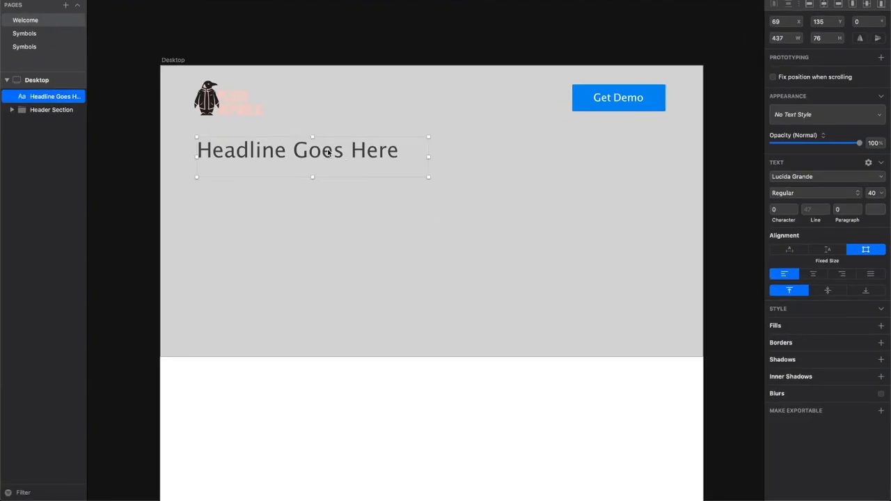
- Switch back to Sketch and set the headline's font size to 56
{"action": "left_click", "coordinate": [871, 193]}
{"action": "type", "text": "56"}
{"action": "key", "text": "Return"}
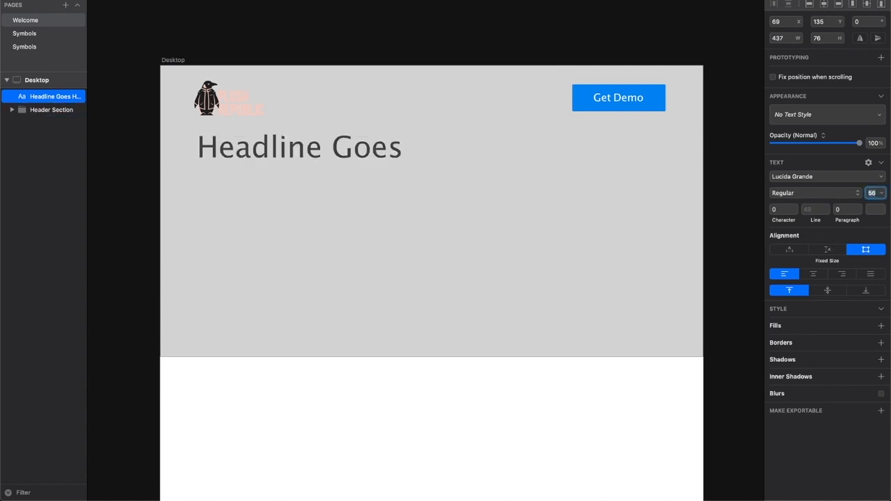
- Apply the Al Nile typeface to the whole headline and set its line height to 60
{"action": "double_click", "coordinate": [268, 161]}
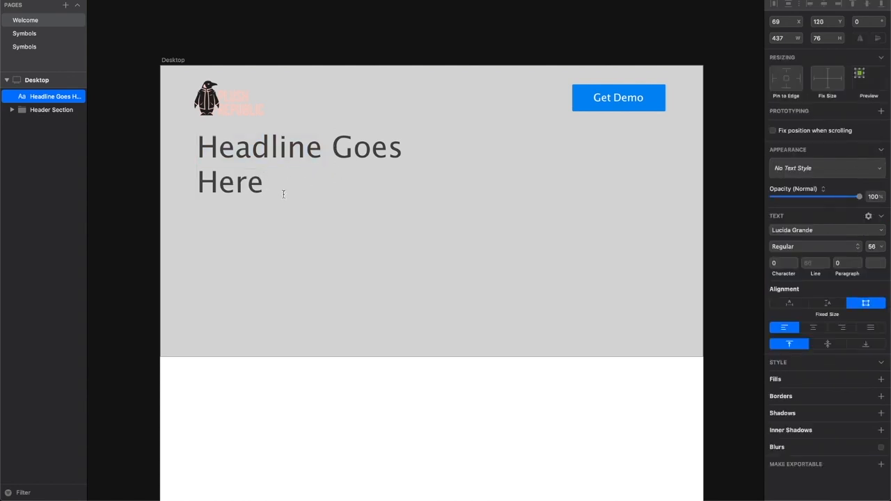
{"action": "left_click_drag", "start_coordinate": [264, 188], "coordinate": [196, 154]}
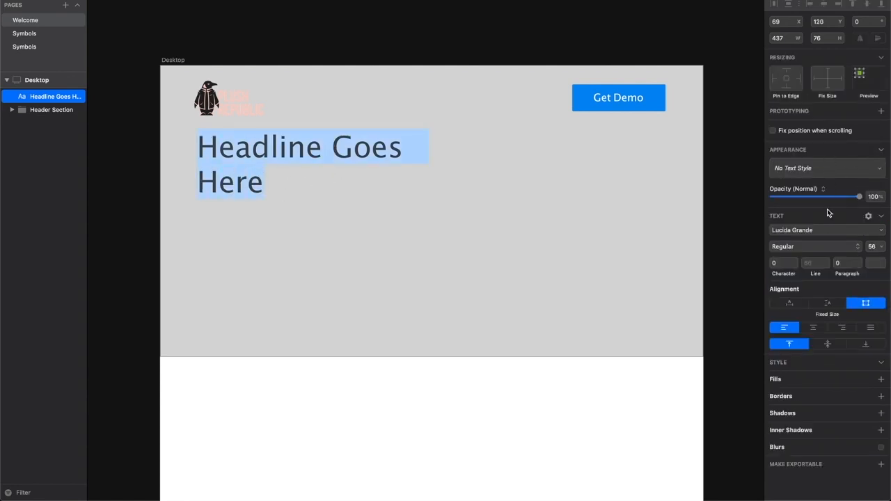
{"action": "left_click", "coordinate": [816, 232]}
{"action": "left_click", "coordinate": [809, 328]}
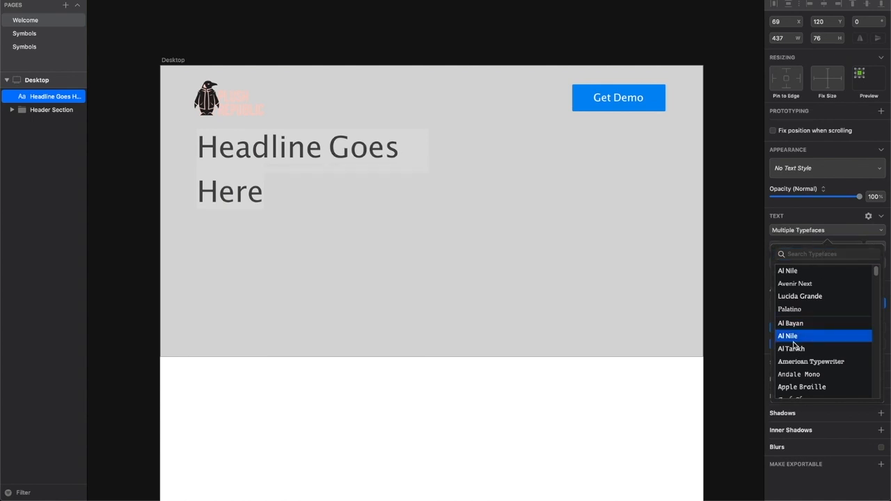
{"action": "left_click", "coordinate": [774, 253]}
{"action": "left_click", "coordinate": [811, 263]}
{"action": "type", "text": "60"}
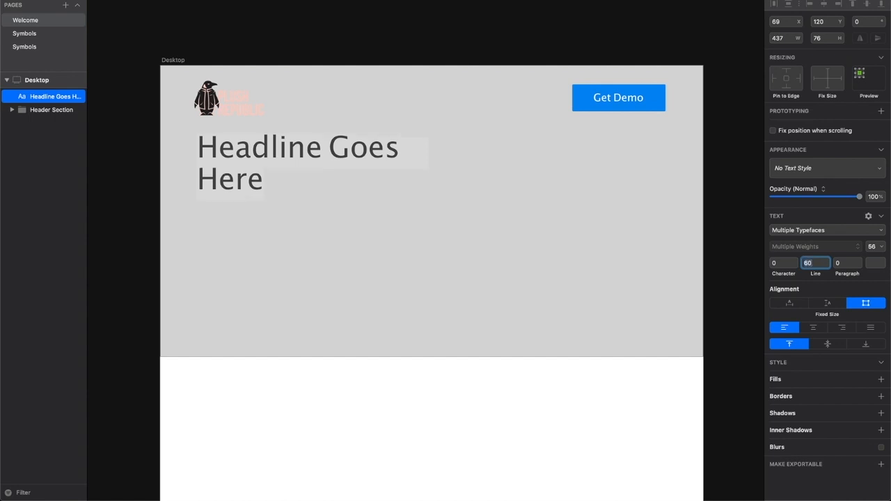
{"action": "key", "text": "Return"}
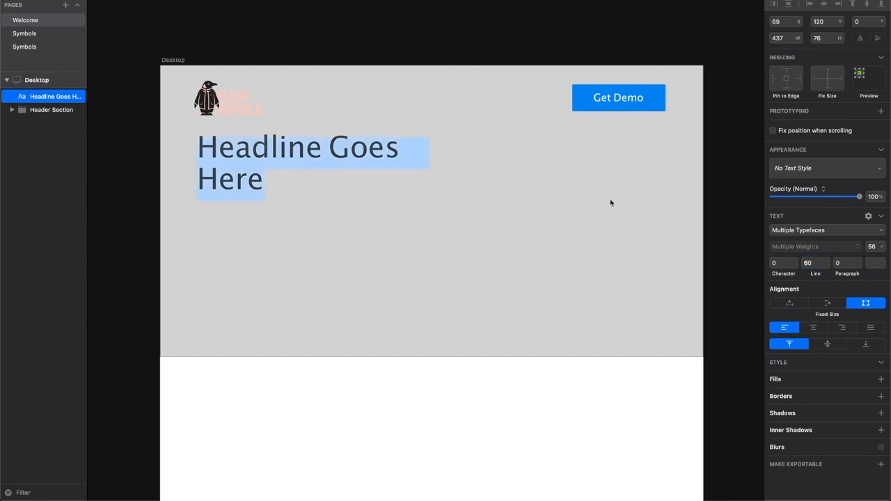
{"action": "scroll", "coordinate": [610, 202], "scroll_direction": "down", "scroll_amount": 1}
{"action": "scroll", "coordinate": [327, 334], "scroll_direction": "down", "scroll_amount": 3}
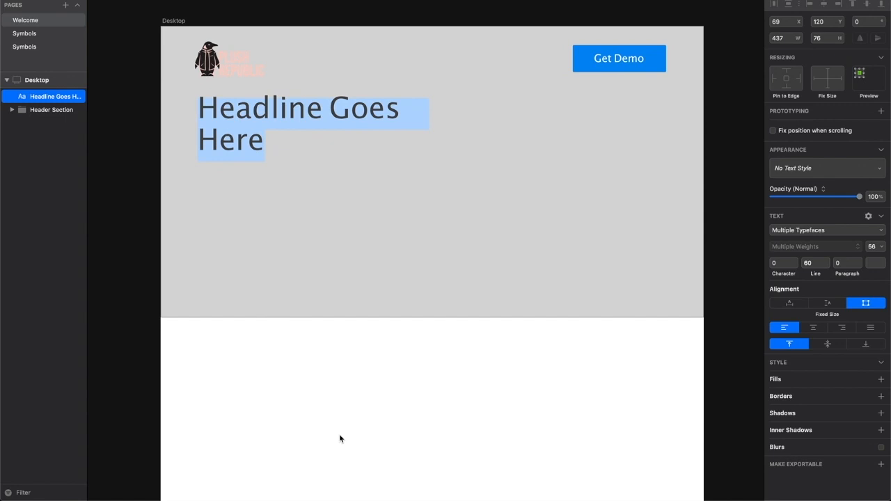
{"action": "scroll", "coordinate": [340, 439], "scroll_direction": "down", "scroll_amount": 5}
{"action": "scroll", "coordinate": [340, 439], "scroll_direction": "up", "scroll_amount": 7}
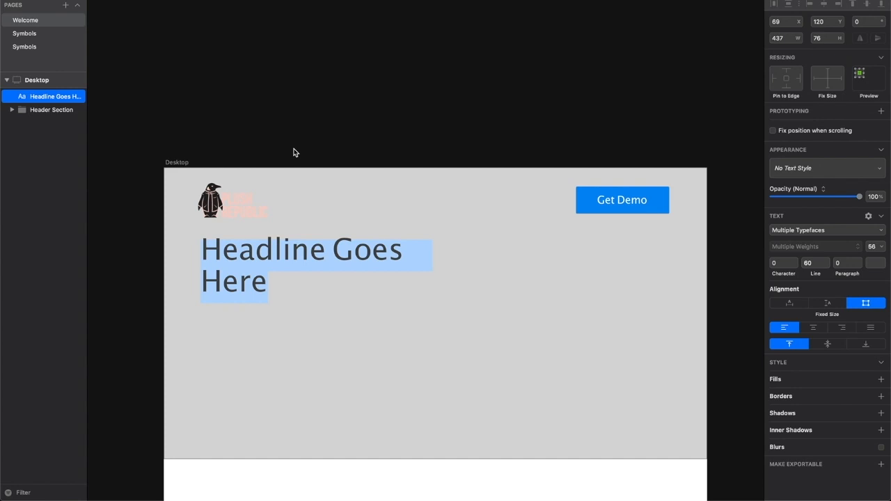
{"action": "scroll", "coordinate": [310, 106], "scroll_direction": "down", "scroll_amount": 1}
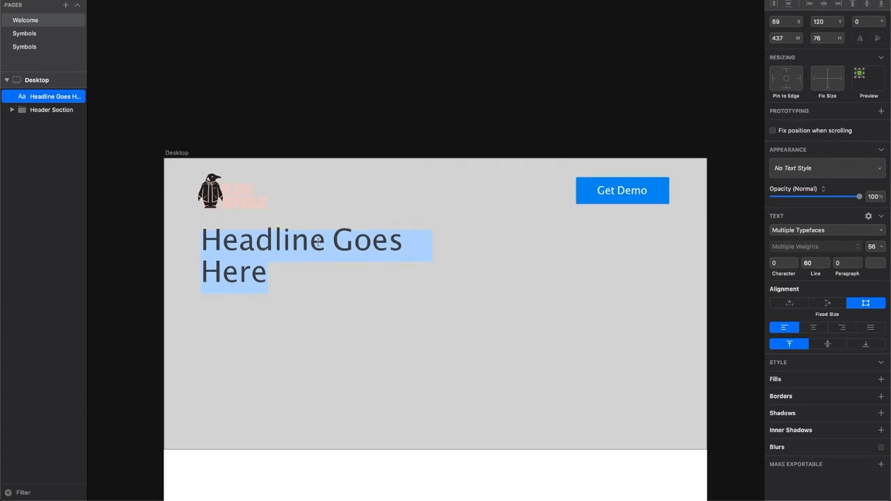
{"action": "scroll", "coordinate": [317, 241], "scroll_direction": "down", "scroll_amount": 5}
{"action": "scroll", "coordinate": [413, 277], "scroll_direction": "down", "scroll_amount": 3}
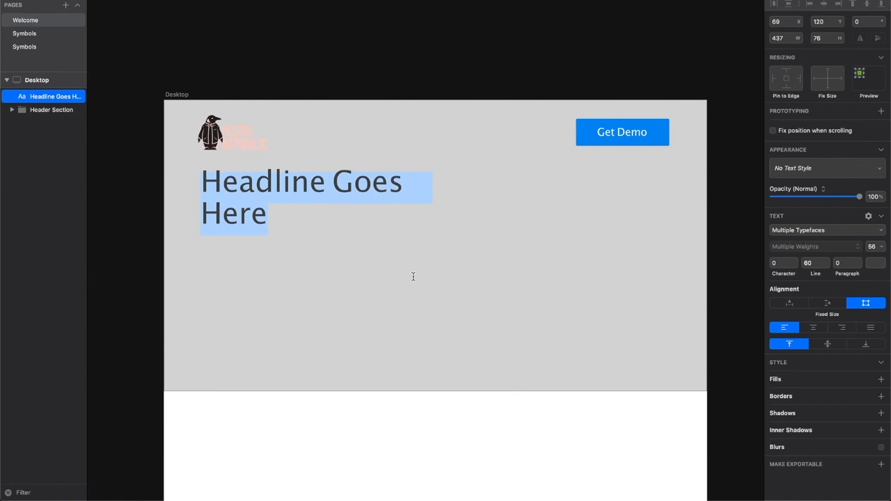